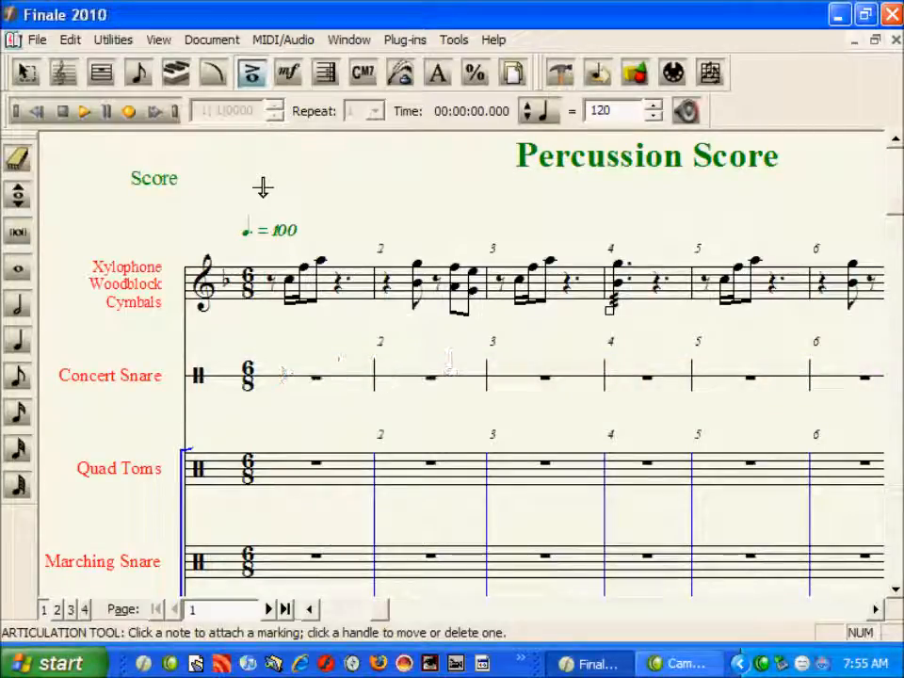
# - Open the Concert Snare staff's attributes and edit its Snare Drum percussion map
pyautogui.press('Escape')
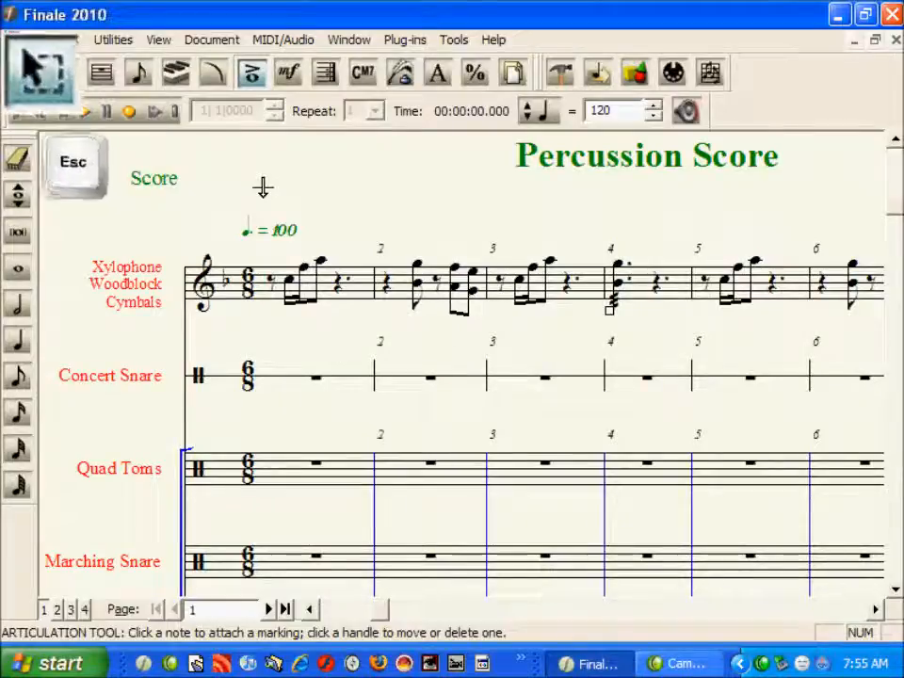
pyautogui.rightClick(129, 377)
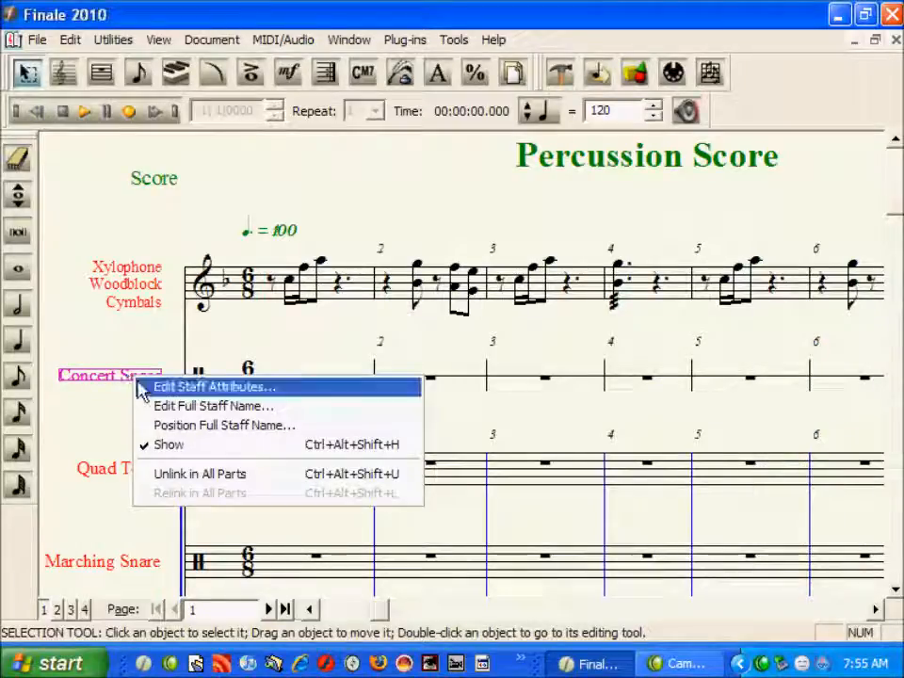
pyautogui.click(146, 388)
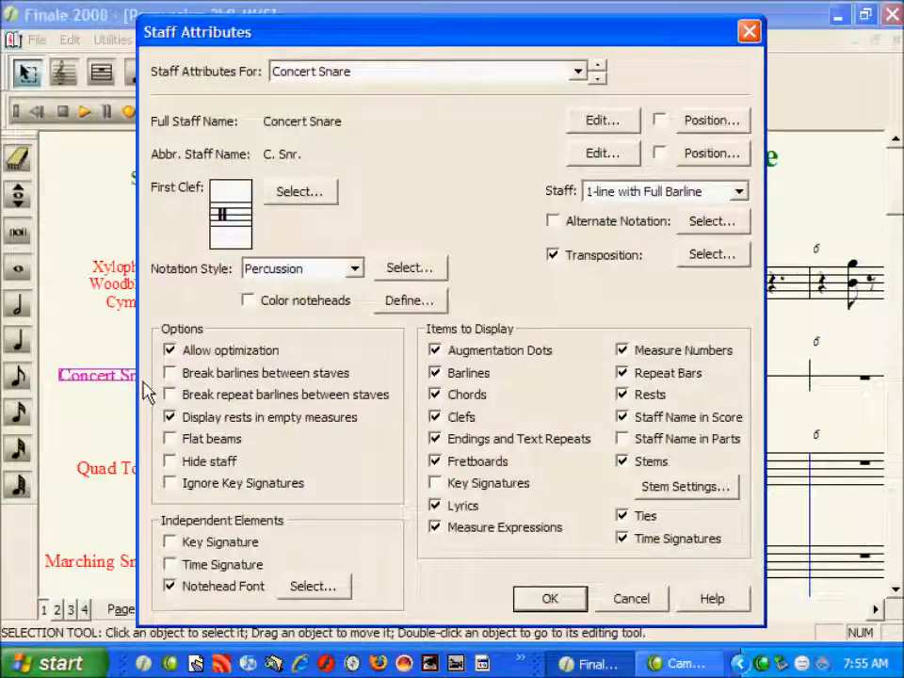
pyautogui.click(408, 269)
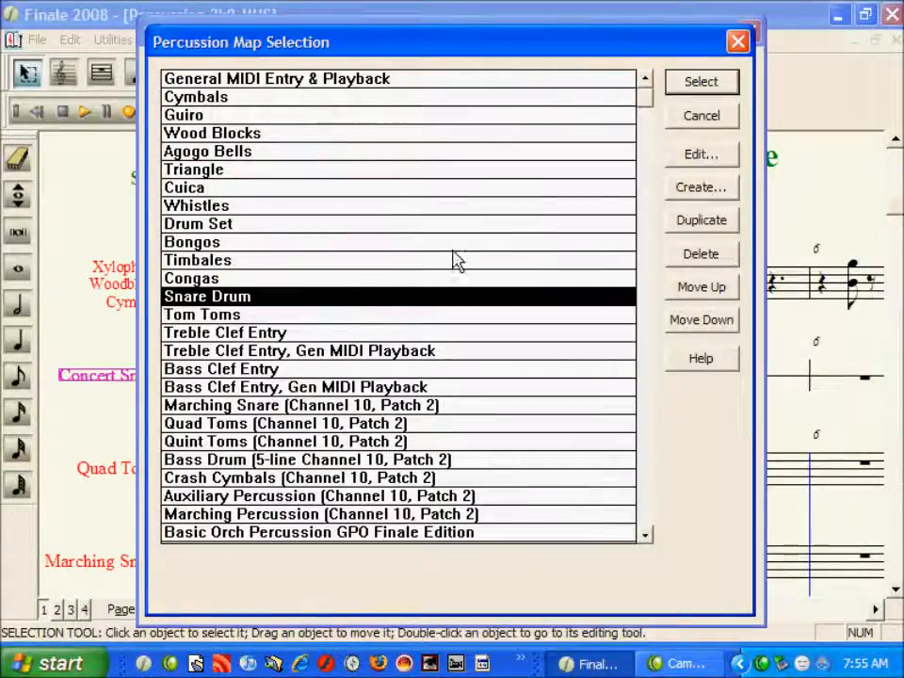
pyautogui.click(676, 162)
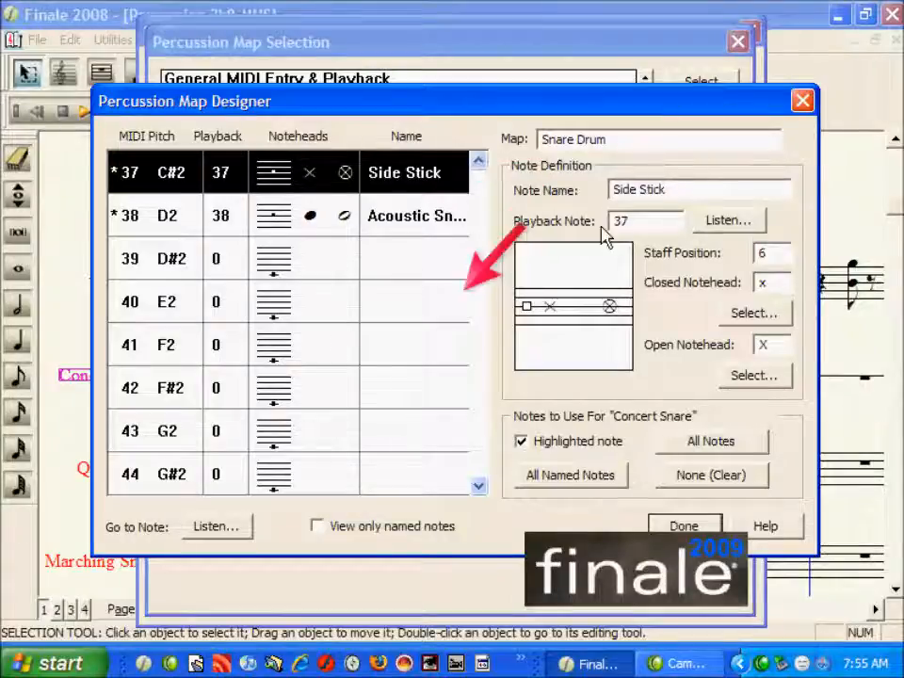
# - Exclude Side Stick from the staff's notes and move the Acoustic Snare Drum note to staff position 7
pyautogui.click(573, 441)
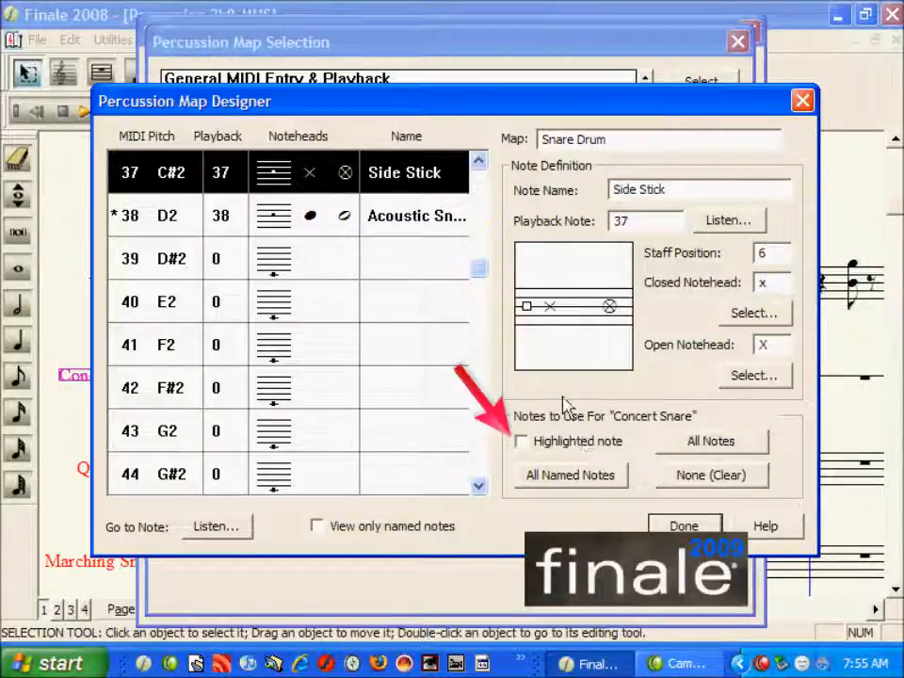
pyautogui.click(441, 236)
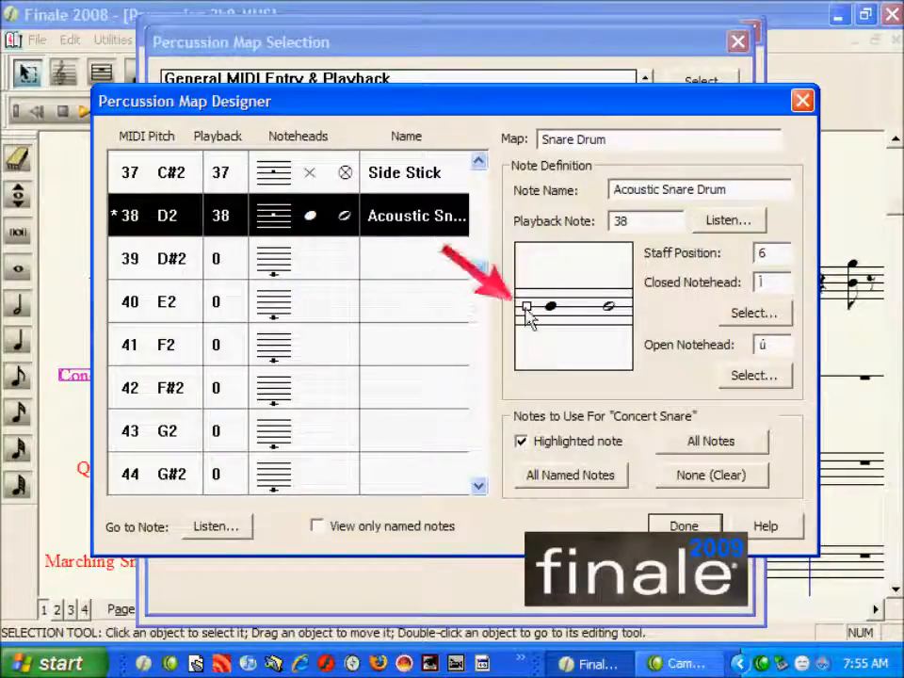
pyautogui.moveTo(526, 305); pyautogui.dragTo(526, 300)
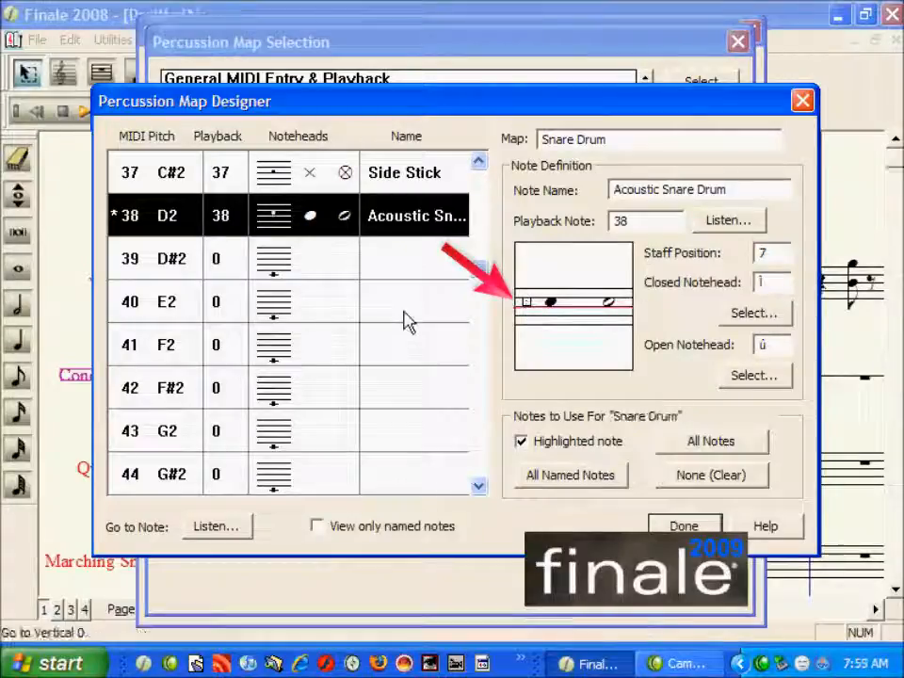
# - Give MIDI note 40 (E2) closed notehead symbol 207 and open notehead symbol 250
pyautogui.click(403, 307)
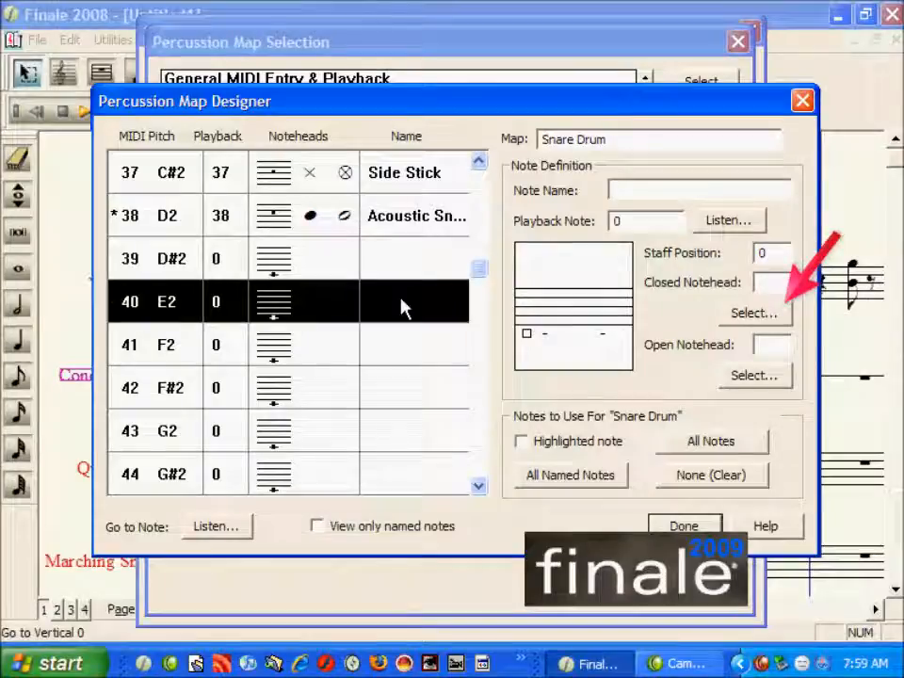
pyautogui.click(750, 314)
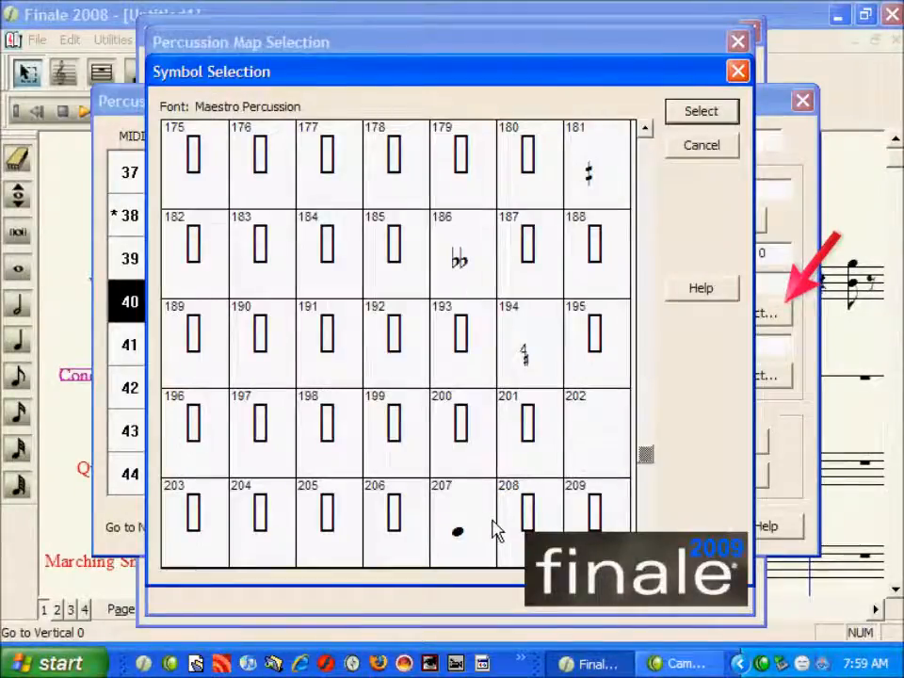
pyautogui.click(478, 527)
pyautogui.doubleClick(478, 527)
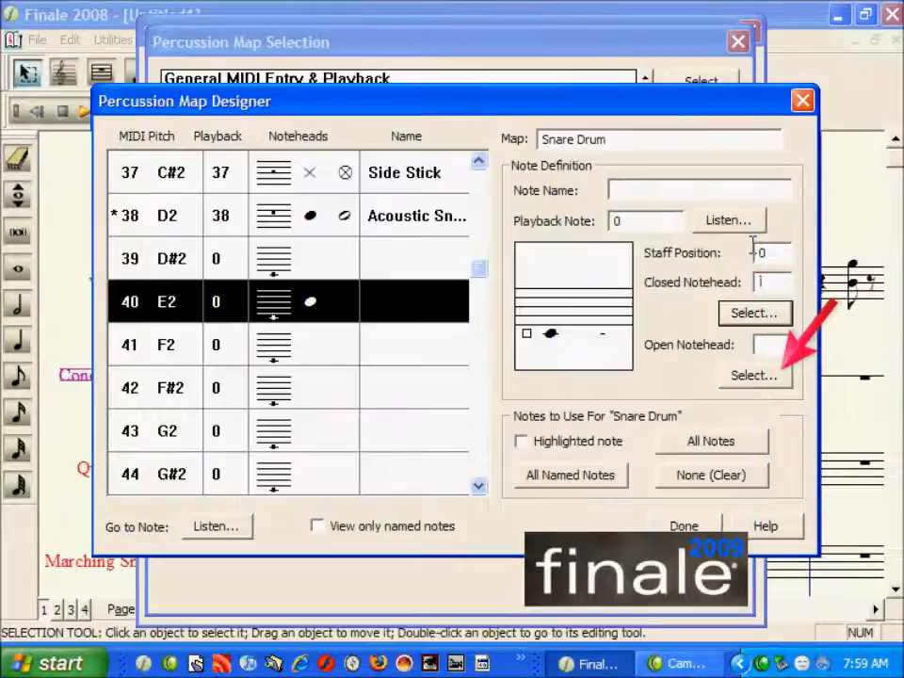
pyautogui.click(767, 377)
pyautogui.click(541, 523)
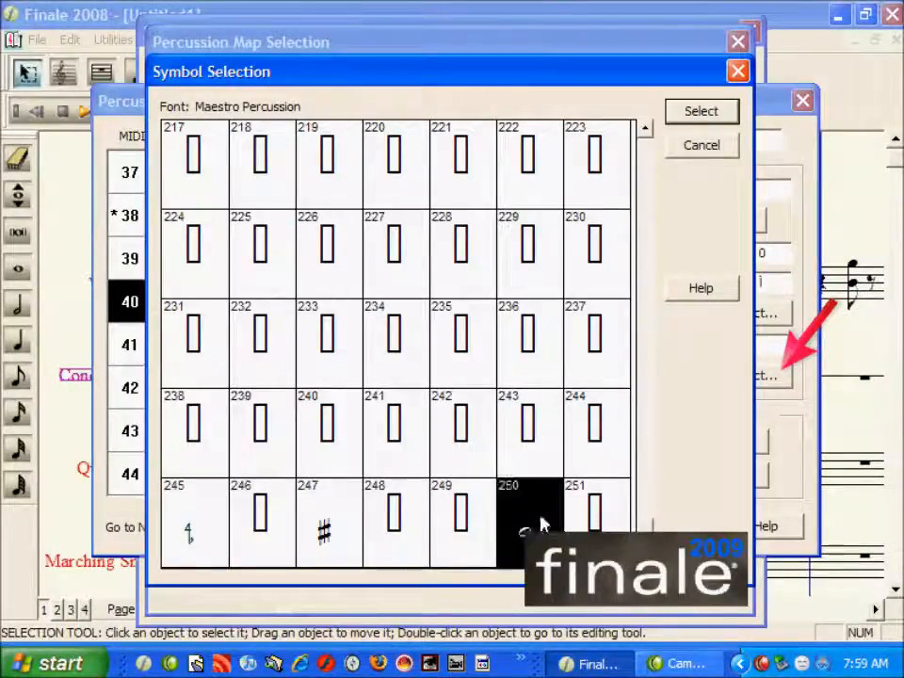
pyautogui.doubleClick(542, 524)
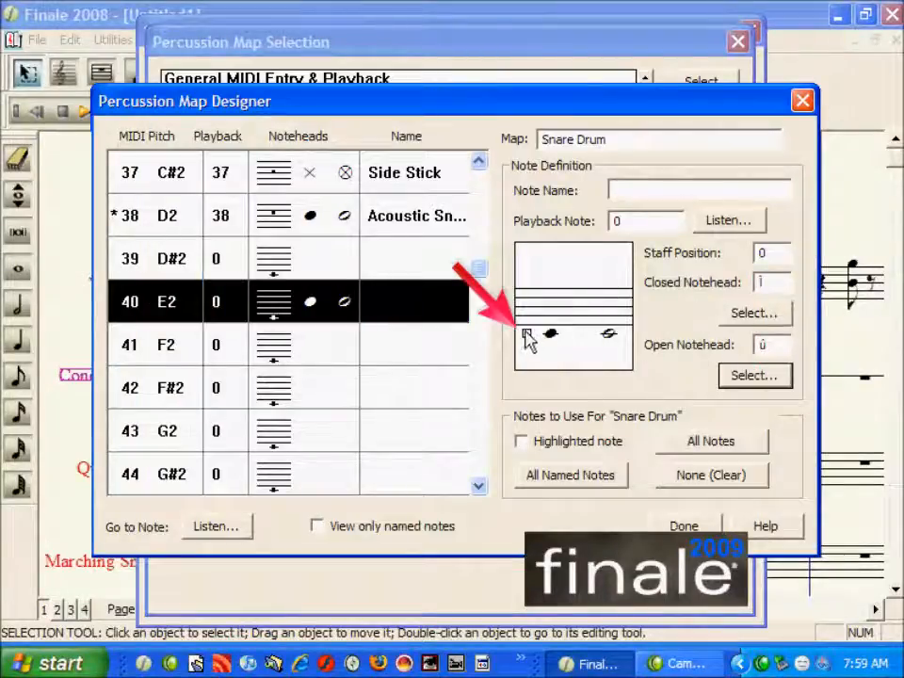
# - Place MIDI note 40 at staff position 5 and set its playback note to 38
pyautogui.moveTo(526, 336); pyautogui.dragTo(522, 312)
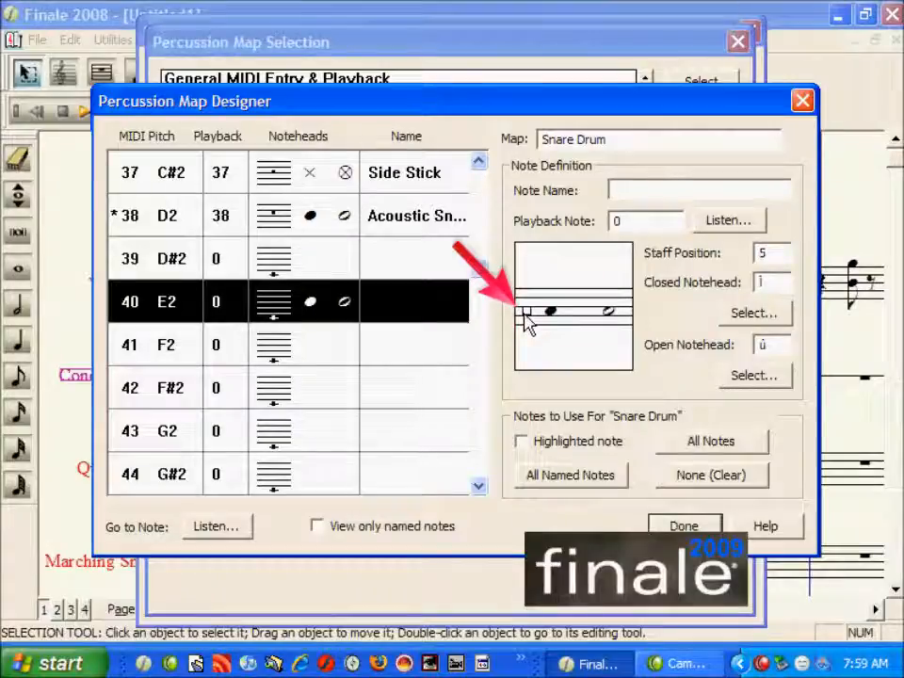
pyautogui.moveTo(623, 218); pyautogui.dragTo(579, 228)
pyautogui.write('38')
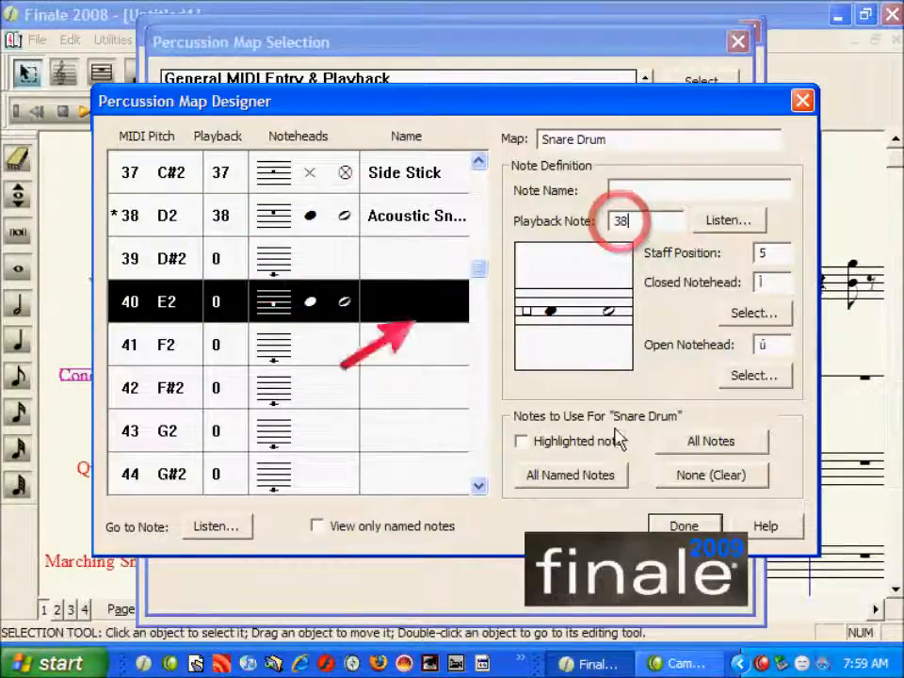
# - Include MIDI note 40 in the staff's notes and enter a snare note name for it
pyautogui.click(589, 442)
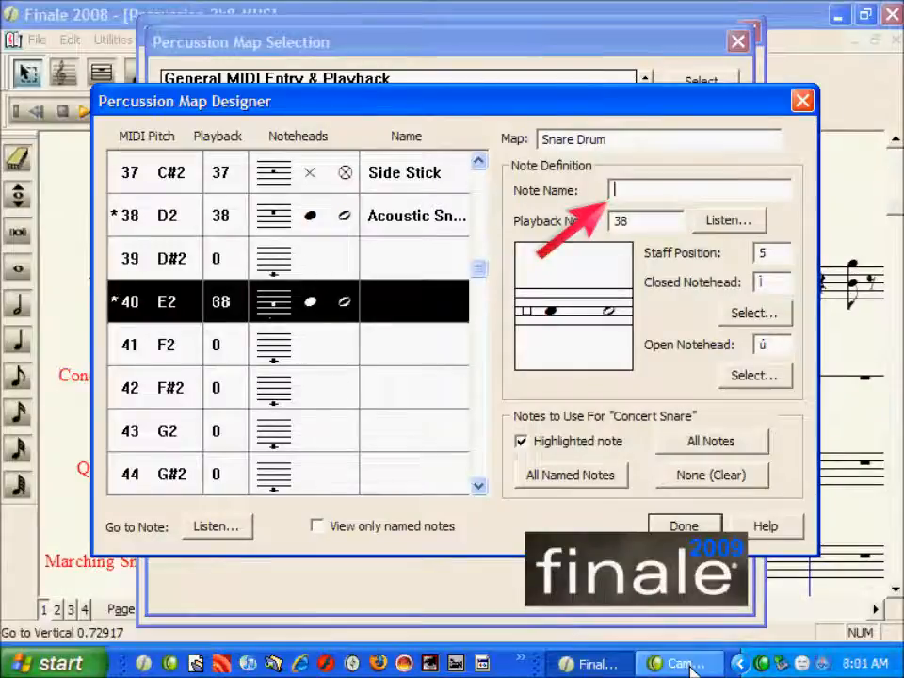
pyautogui.write('nare Drum')
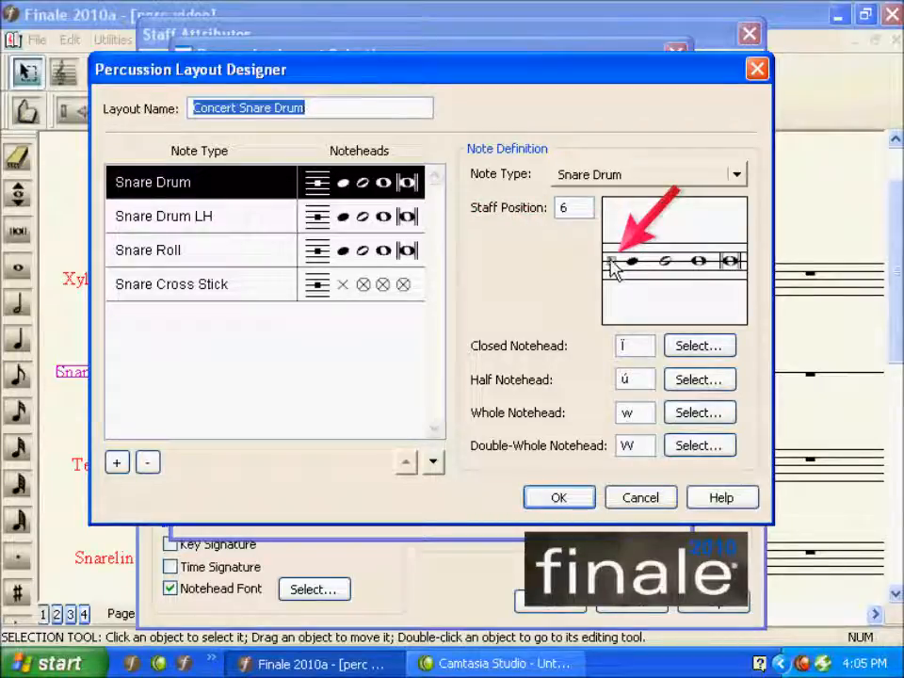
# - In the Concert Snare Drum layout, move Snare Drum to staff position 7 and lower the Snare Drum LH note
pyautogui.moveTo(612, 269); pyautogui.dragTo(611, 264)
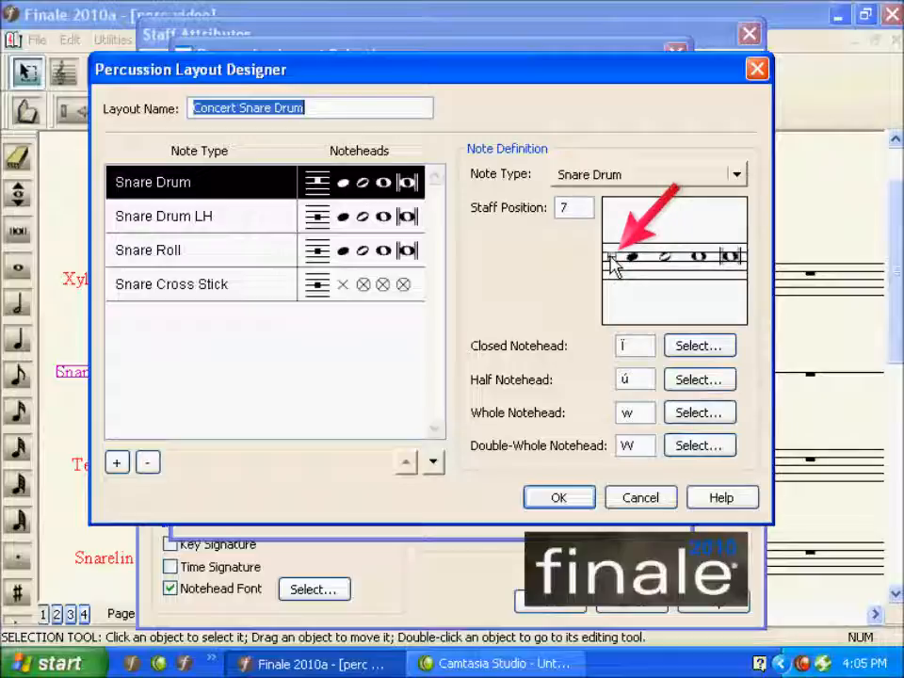
pyautogui.click(409, 215)
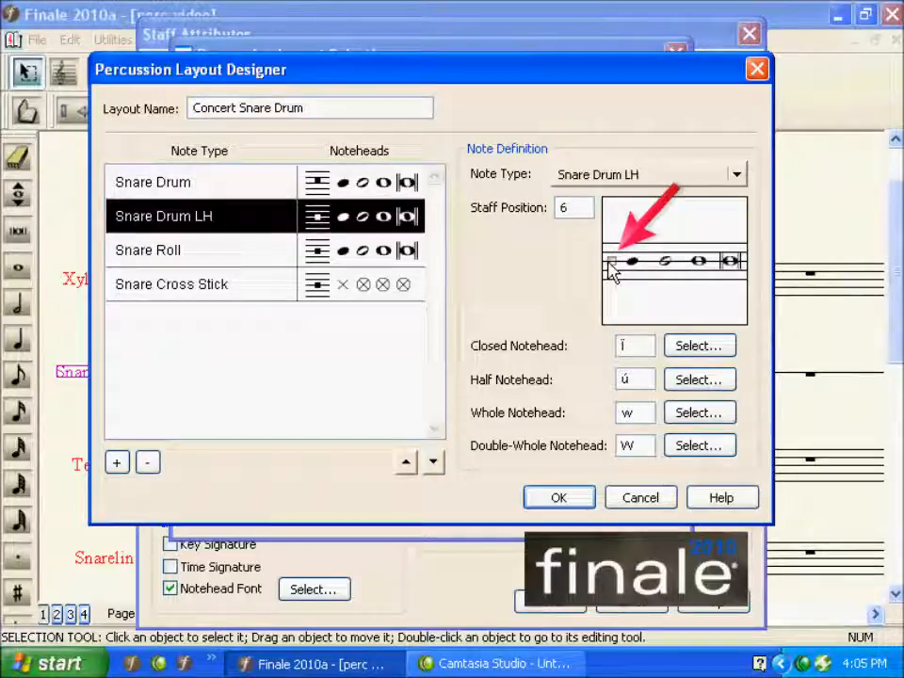
pyautogui.moveTo(612, 270); pyautogui.dragTo(611, 278)
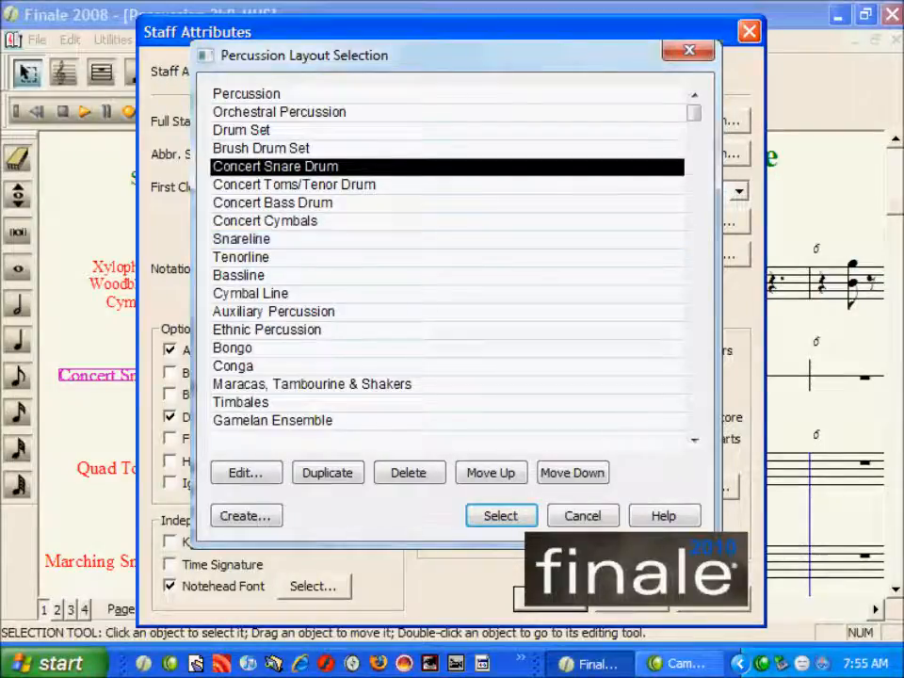
# - Open the Snareline layout and add a new note type set to Snare Guz Short
pyautogui.click(242, 239)
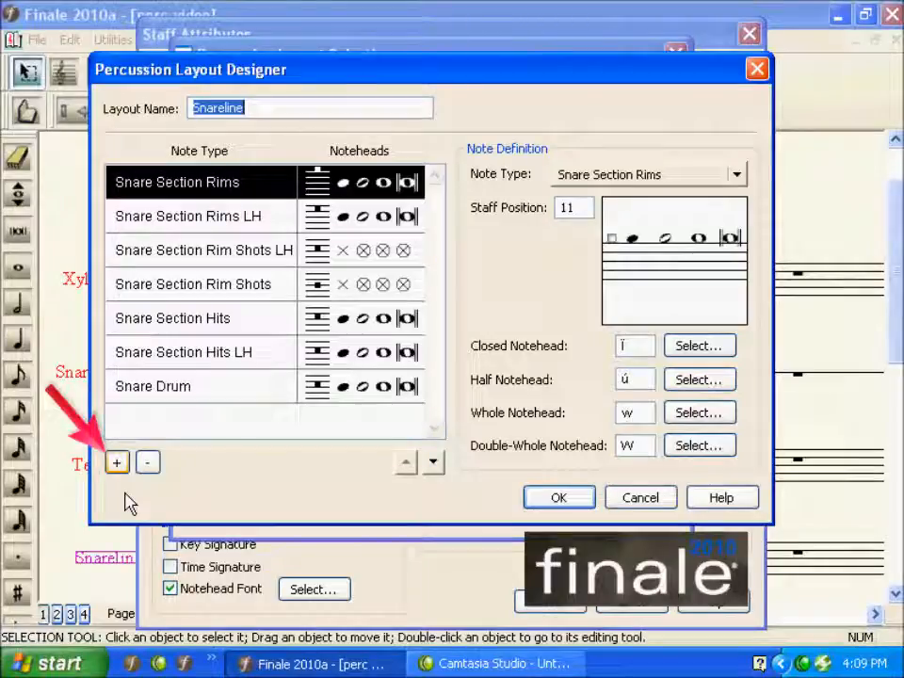
pyautogui.click(117, 462)
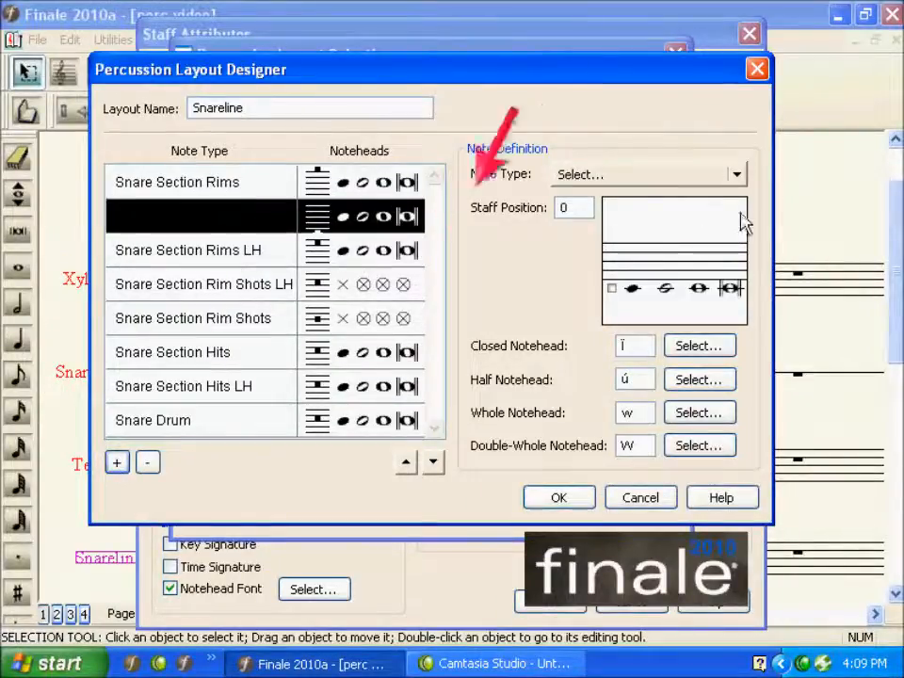
pyautogui.click(738, 176)
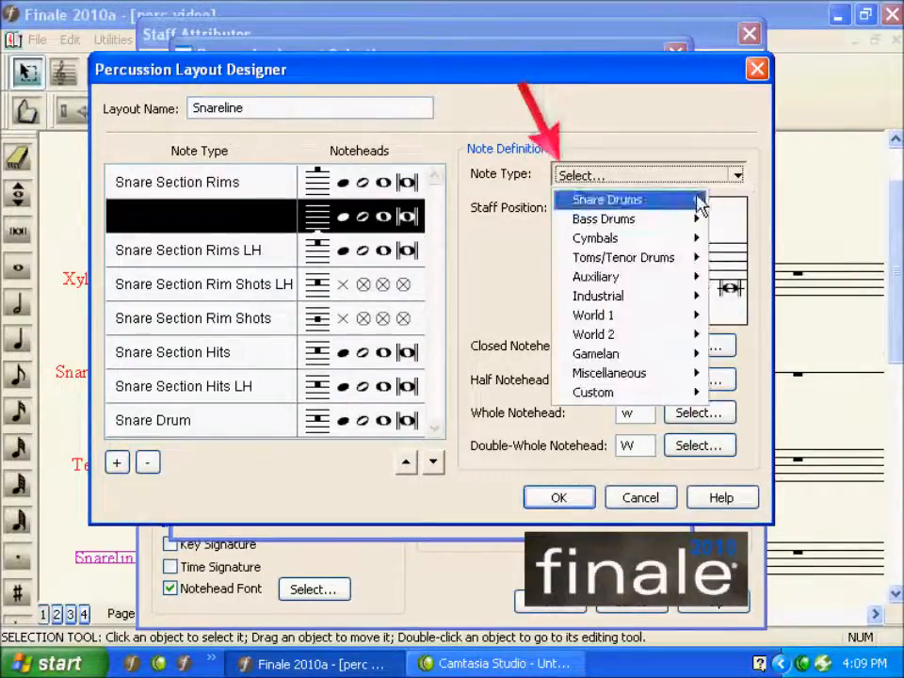
pyautogui.moveTo(700, 201)
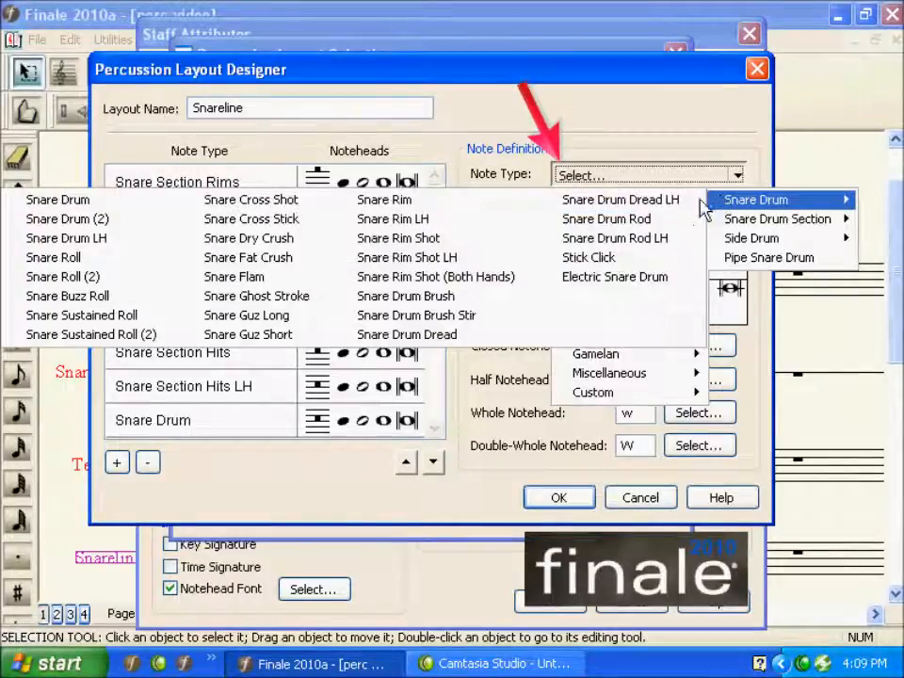
pyautogui.click(227, 337)
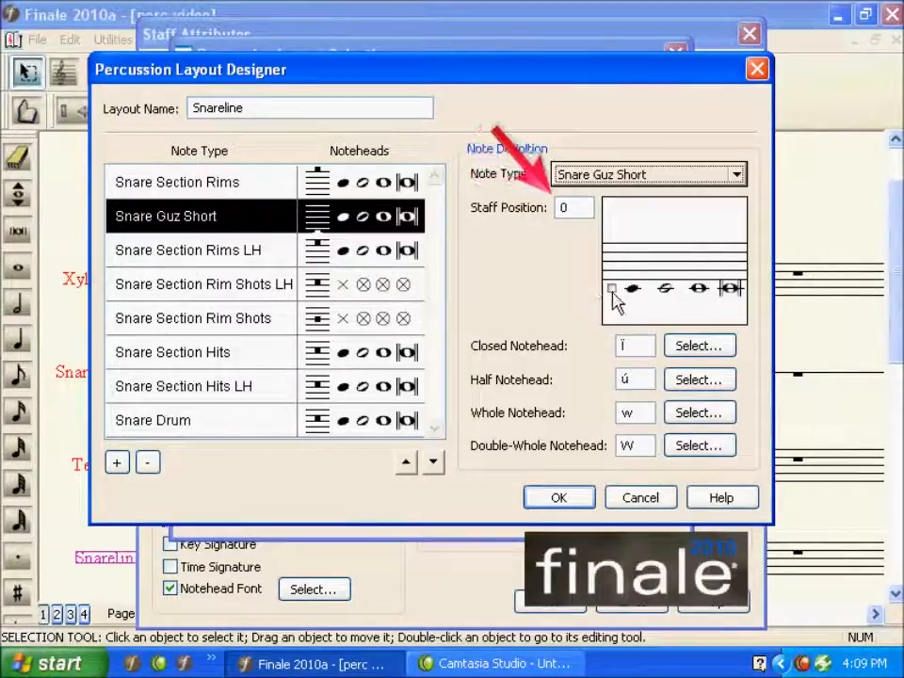
# - Place Snare Guz Short at staff position 5 with closed notehead symbol 88
pyautogui.moveTo(613, 294); pyautogui.dragTo(613, 271)
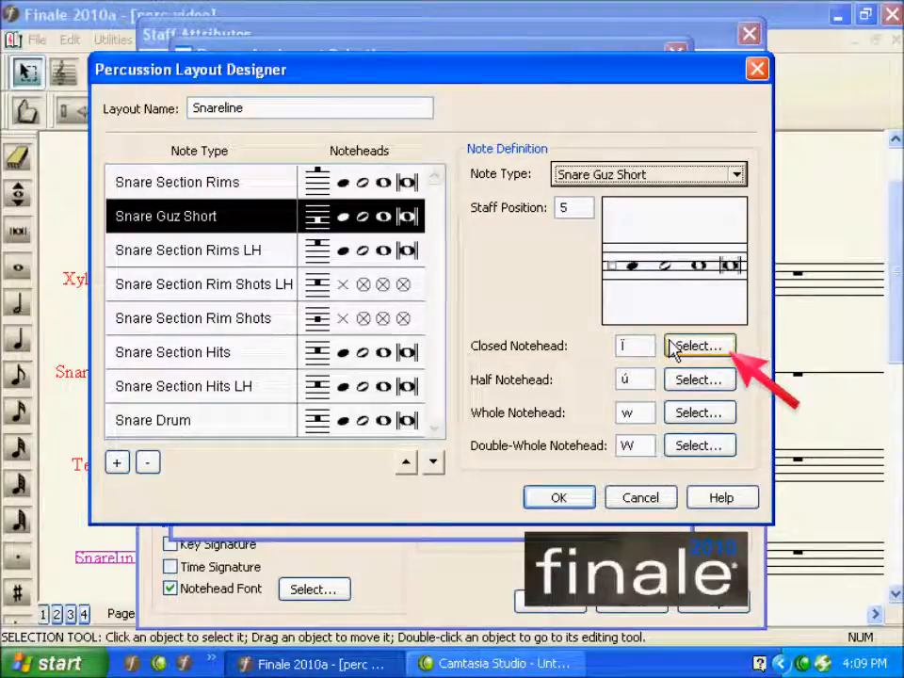
pyautogui.click(697, 346)
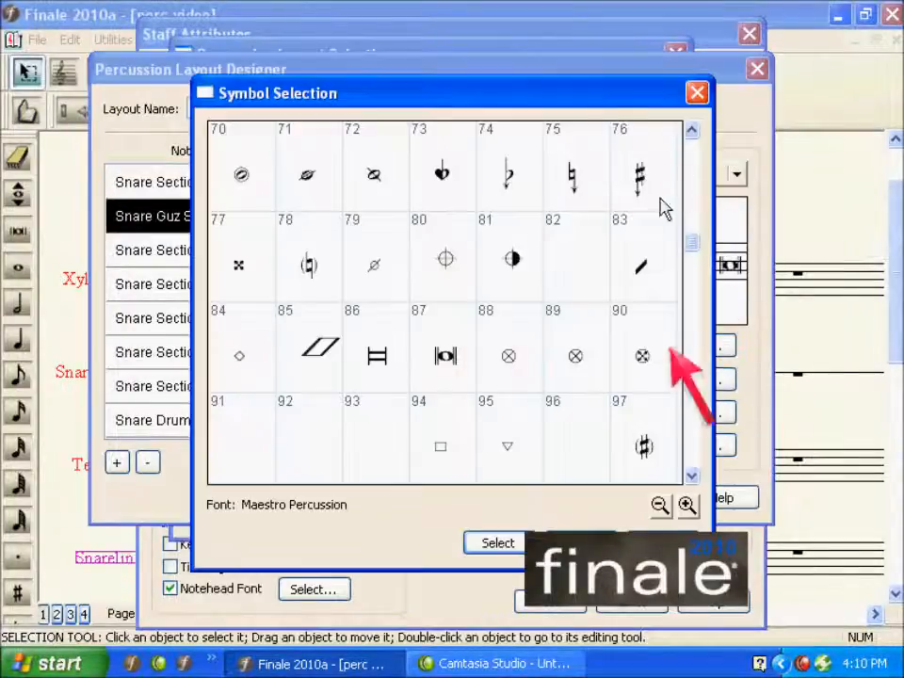
pyautogui.click(517, 347)
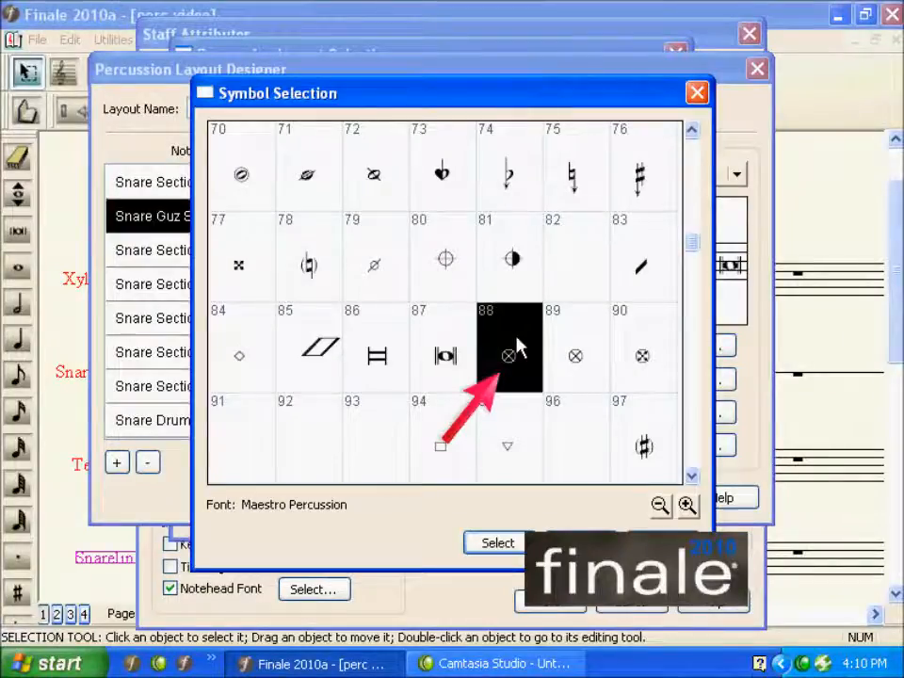
pyautogui.doubleClick(517, 347)
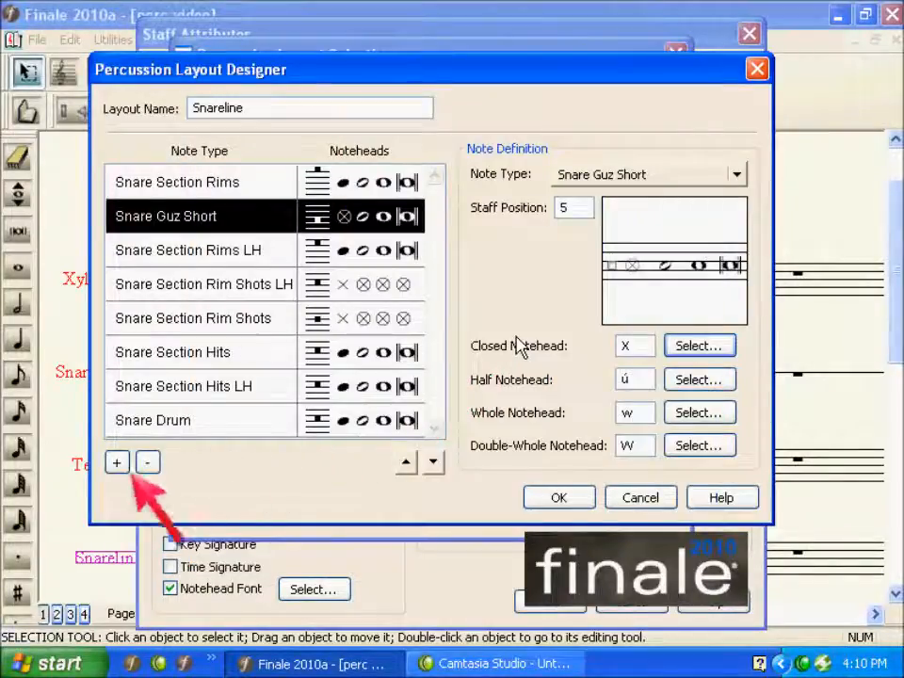
# - Add another note type to the Snareline layout and set it to Stick Clicks
pyautogui.click(117, 462)
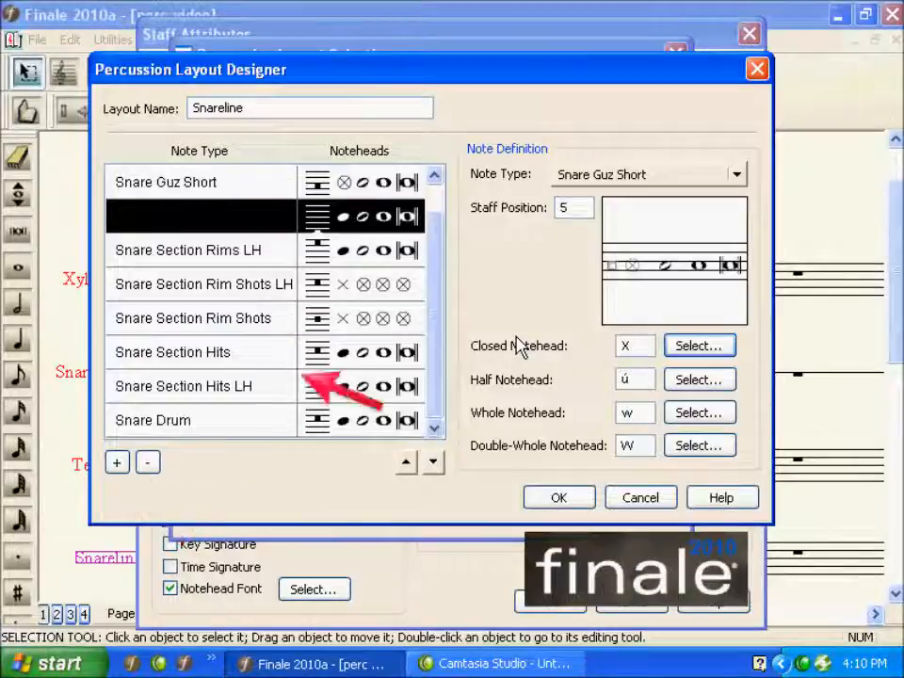
pyautogui.click(696, 176)
pyautogui.moveTo(701, 201)
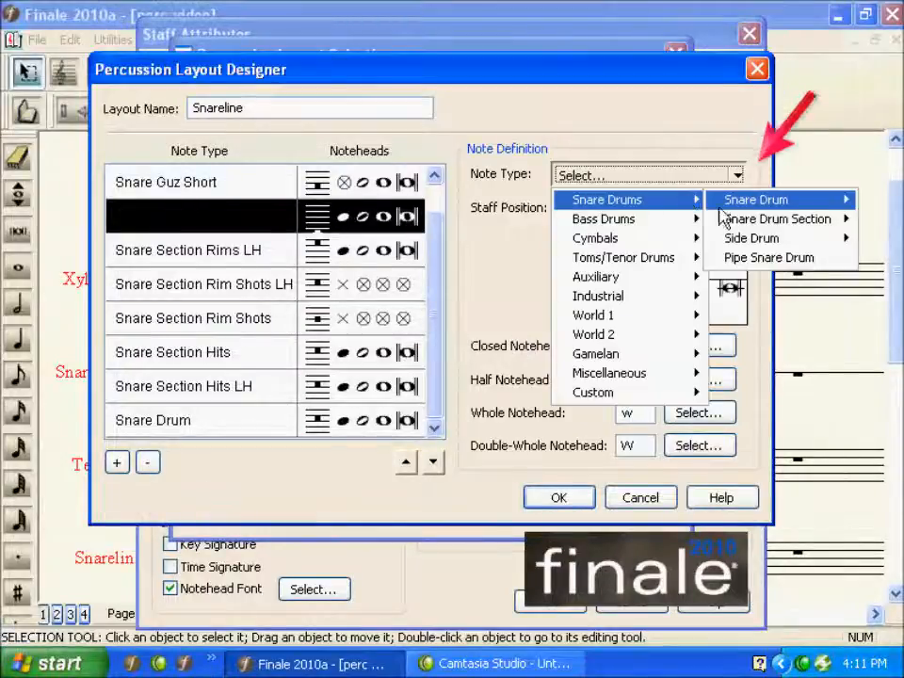
pyautogui.moveTo(721, 226)
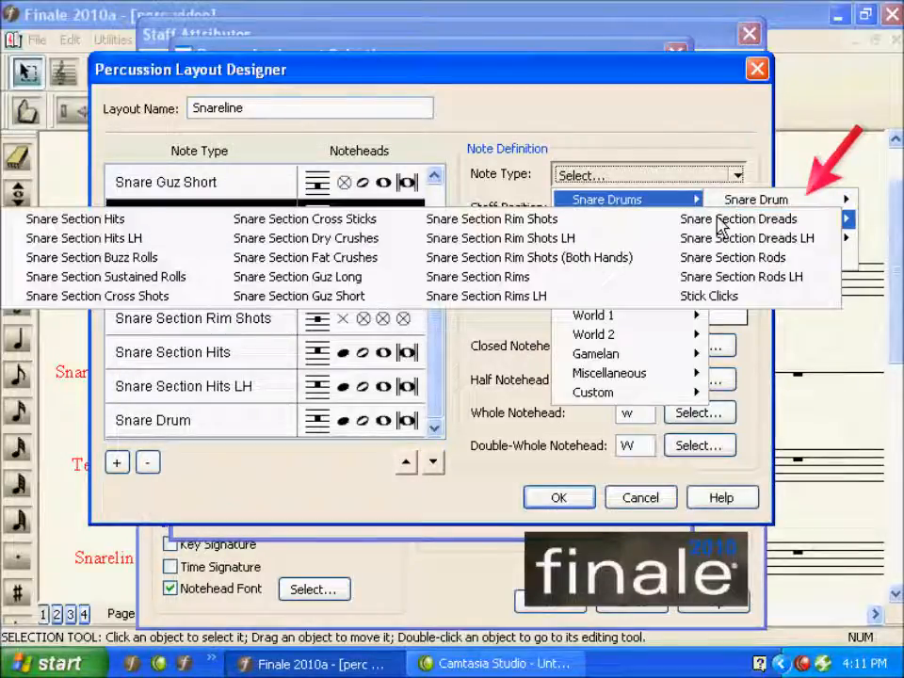
pyautogui.click(714, 297)
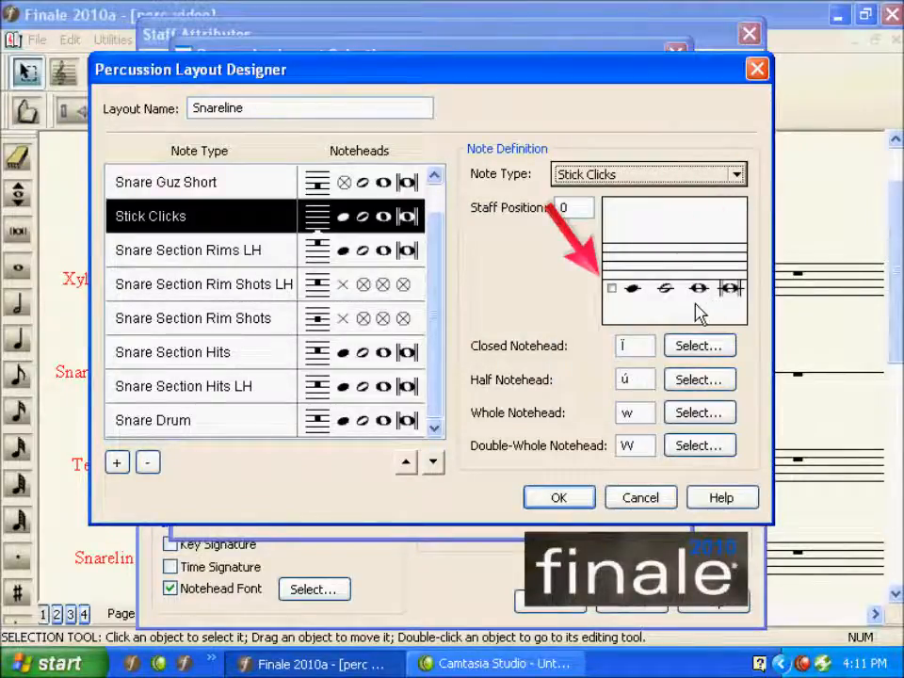
# - Place Stick Clicks at staff position 10 and set its closed notehead to X
pyautogui.moveTo(614, 289); pyautogui.dragTo(611, 255)
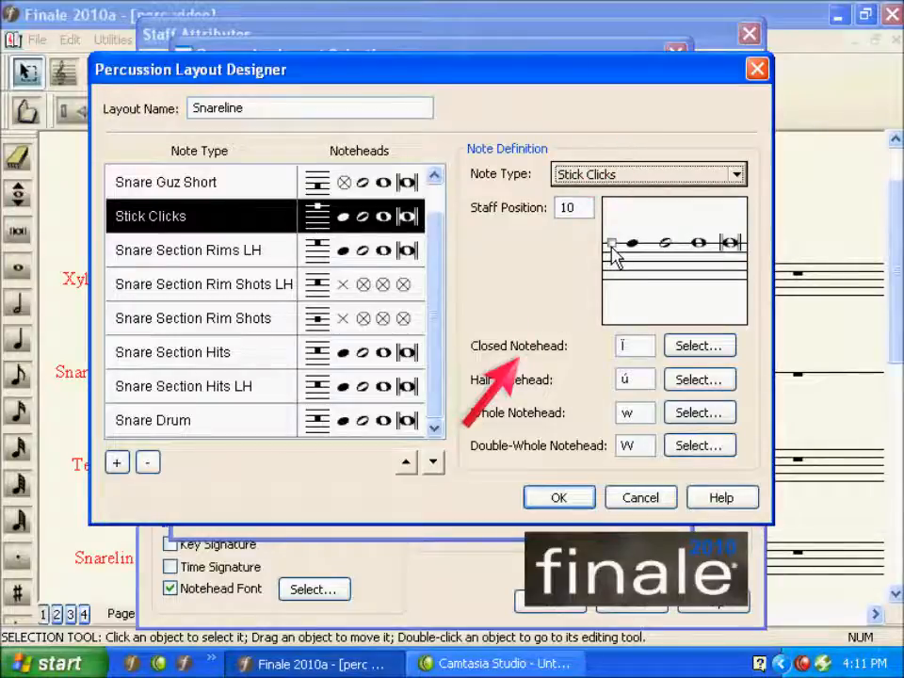
pyautogui.click(630, 345)
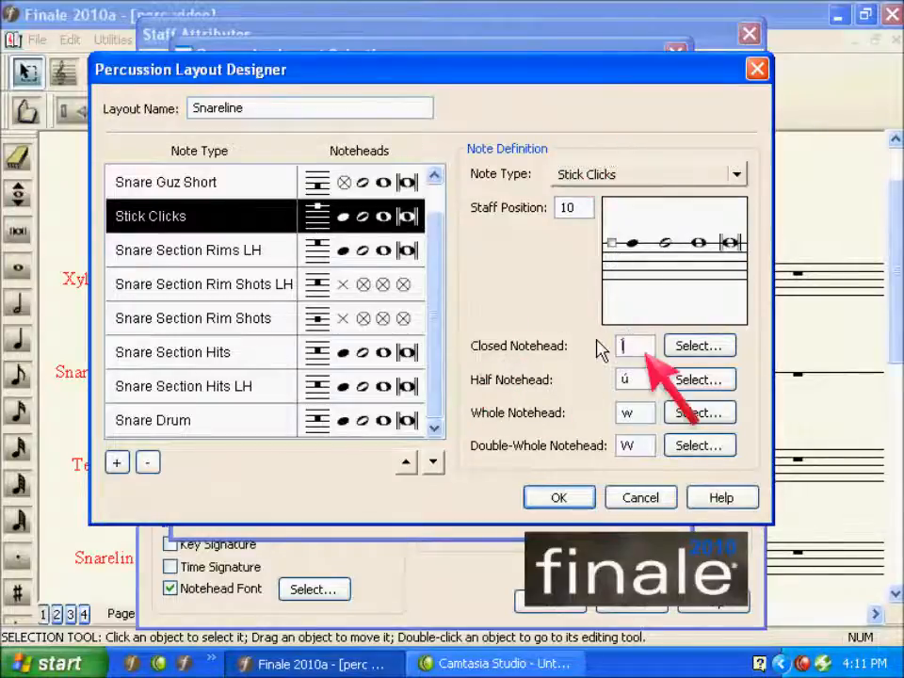
pyautogui.write('X')
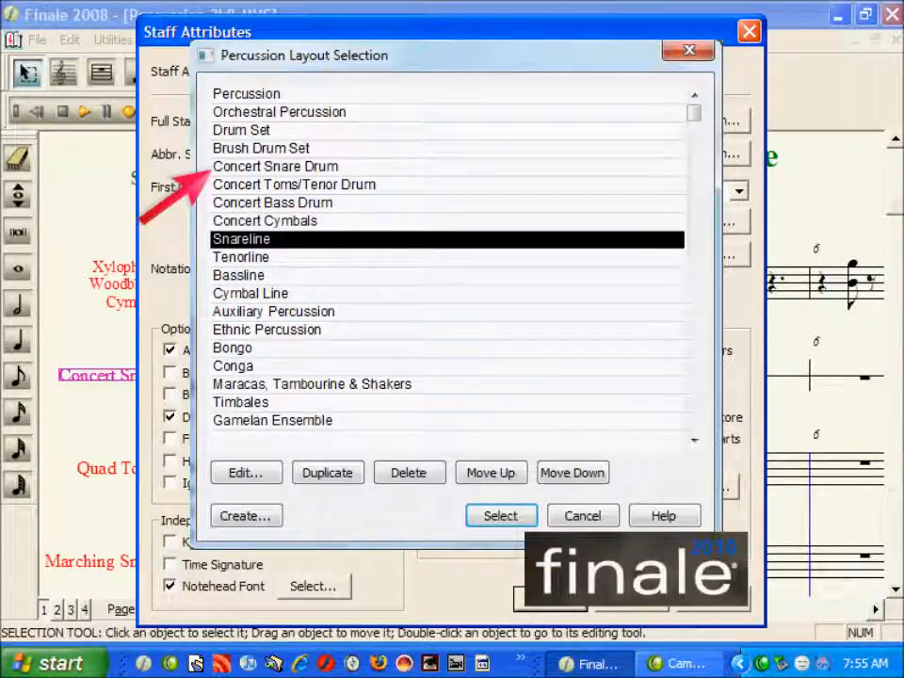
# - Select the Concert Snare Drum layout and enter alternating dotted-quarter rests and notes across the Concert Snare staff
pyautogui.click(213, 169)
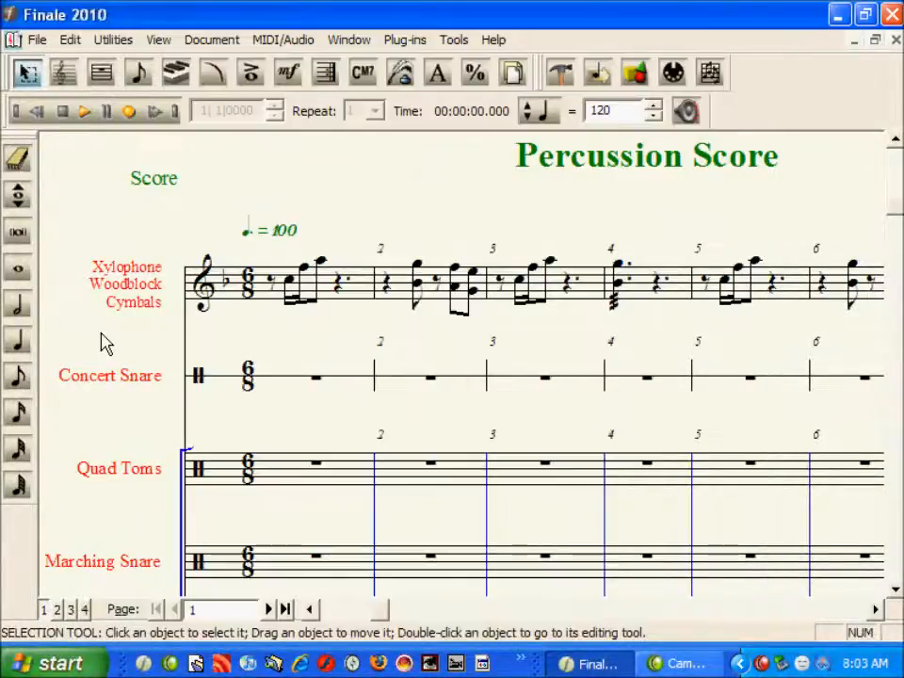
pyautogui.click(26, 346)
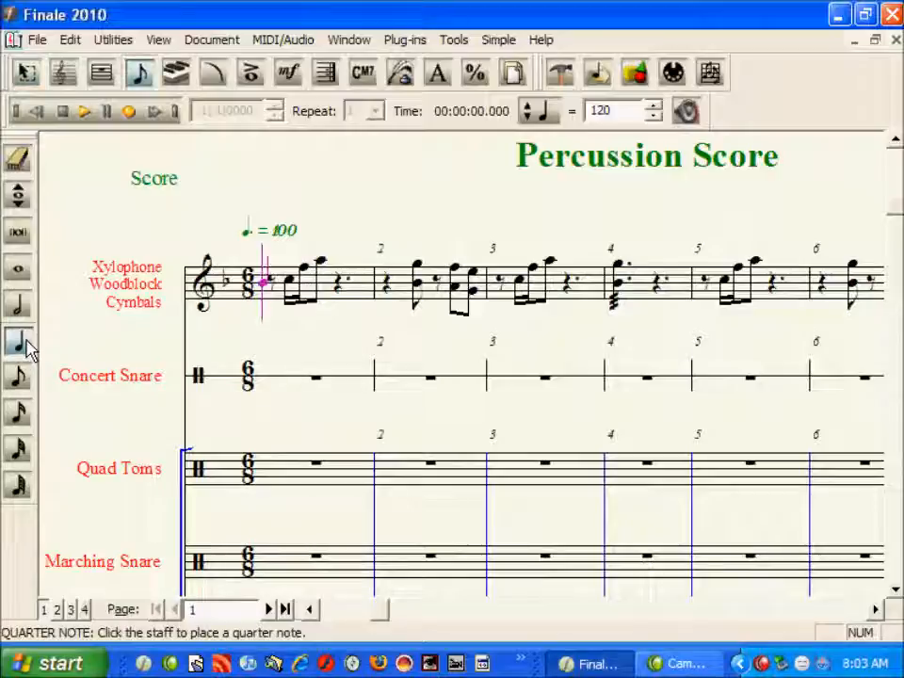
pyautogui.hotkey('ctrl', 'Down')
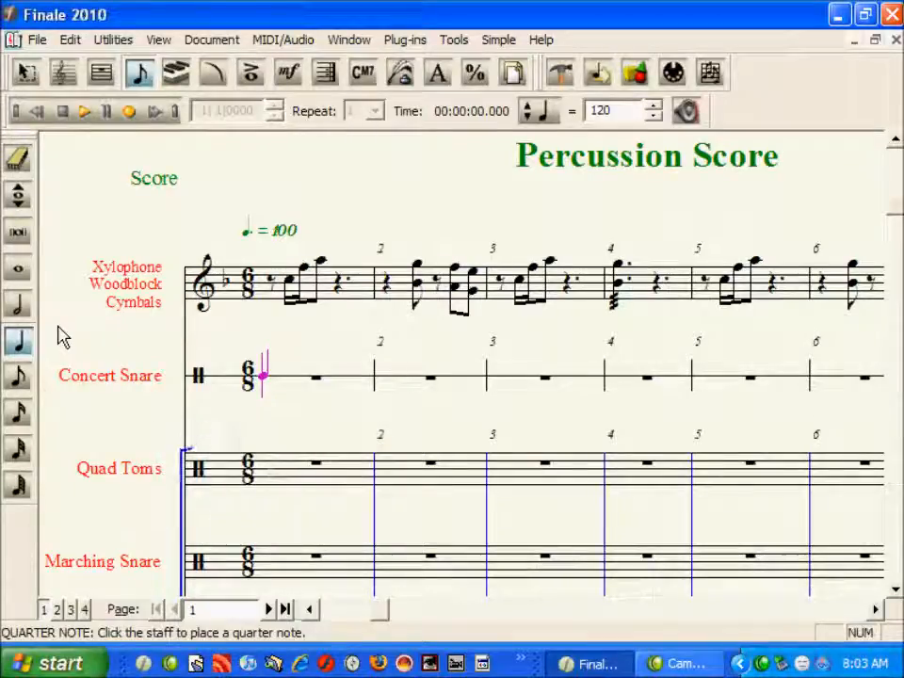
pyautogui.hotkey('shift', '.')
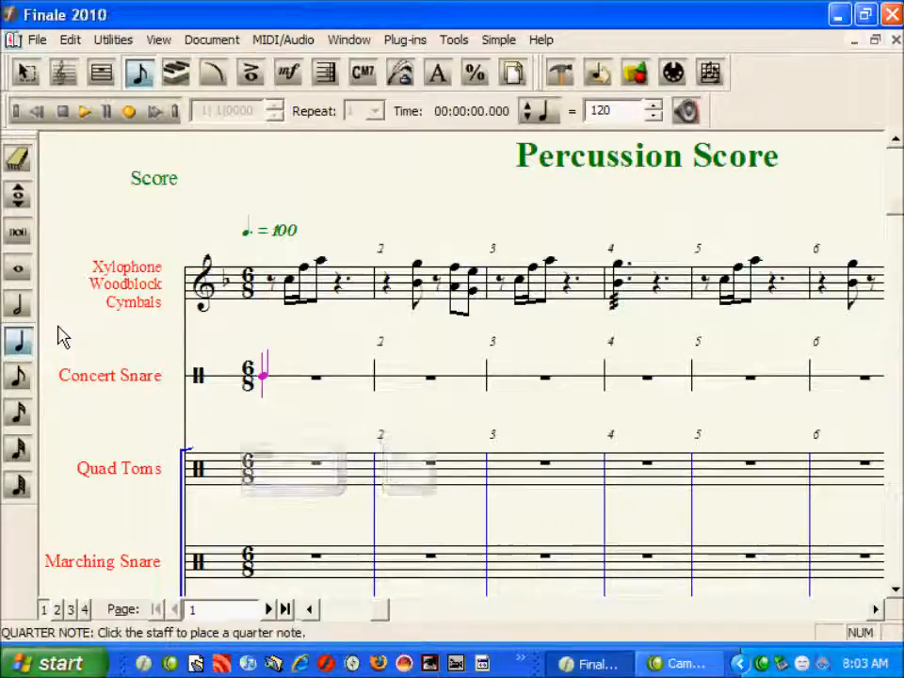
pyautogui.press('0')
pyautogui.press('c')
pyautogui.press('0')
pyautogui.press('c')
pyautogui.press('0')
pyautogui.press('c')
pyautogui.press('0')
pyautogui.press('c')
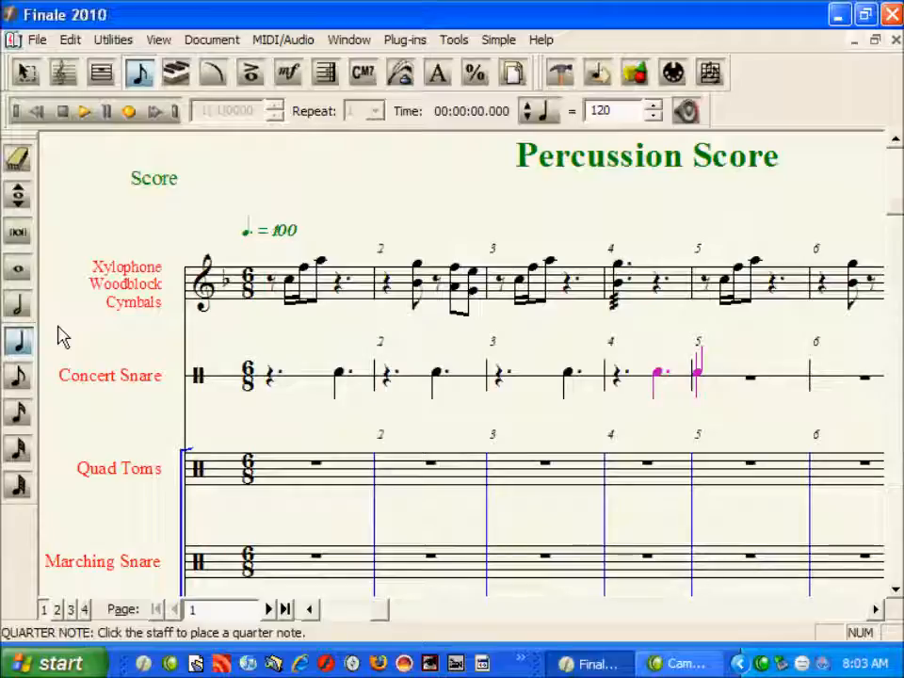
pyautogui.press('5')
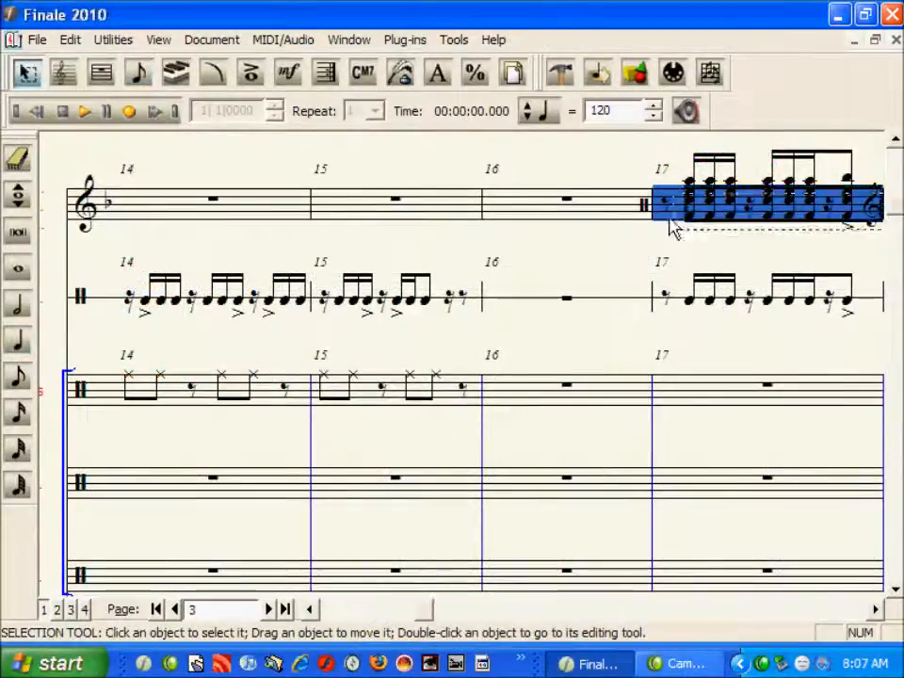
# - Copy the selected measure 16 on the third percussion staff into measure 17
pyautogui.moveTo(670, 229); pyautogui.dragTo(513, 415)
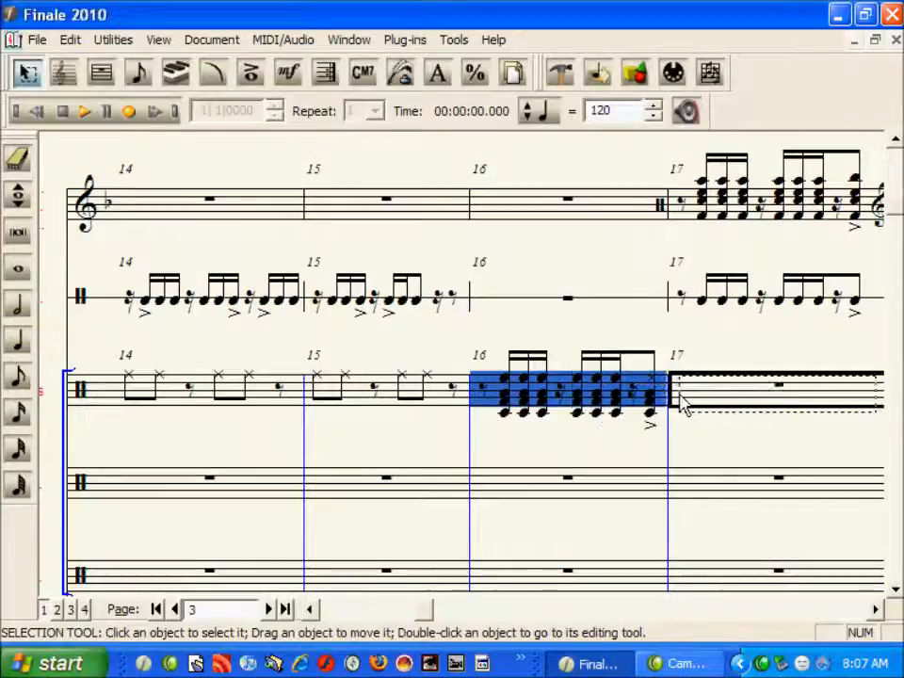
pyautogui.moveTo(683, 400); pyautogui.dragTo(677, 404)
pyautogui.press('Escape')
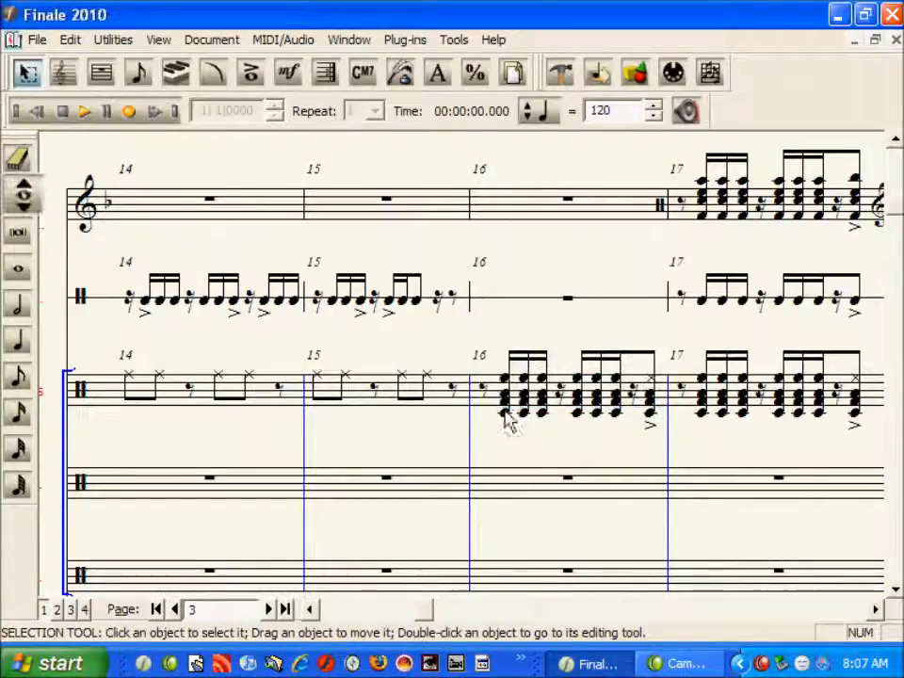
# - Enter eighth notes in measure 8 of the Marching Snare staff, changing the caret's percussion note type between entries
pyautogui.doubleClick(503, 414)
pyautogui.click(19, 195)
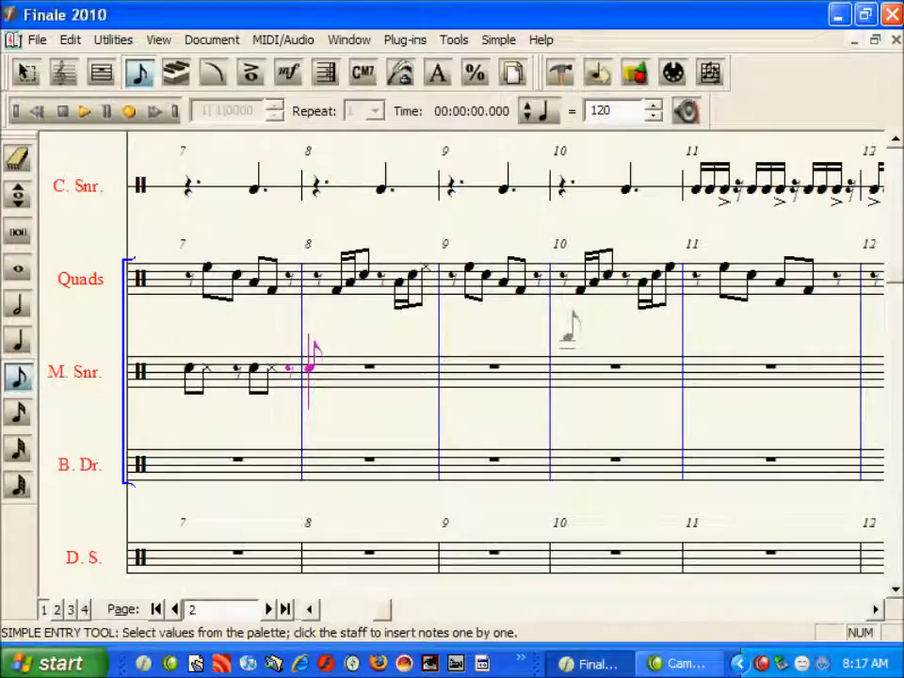
pyautogui.press('c')
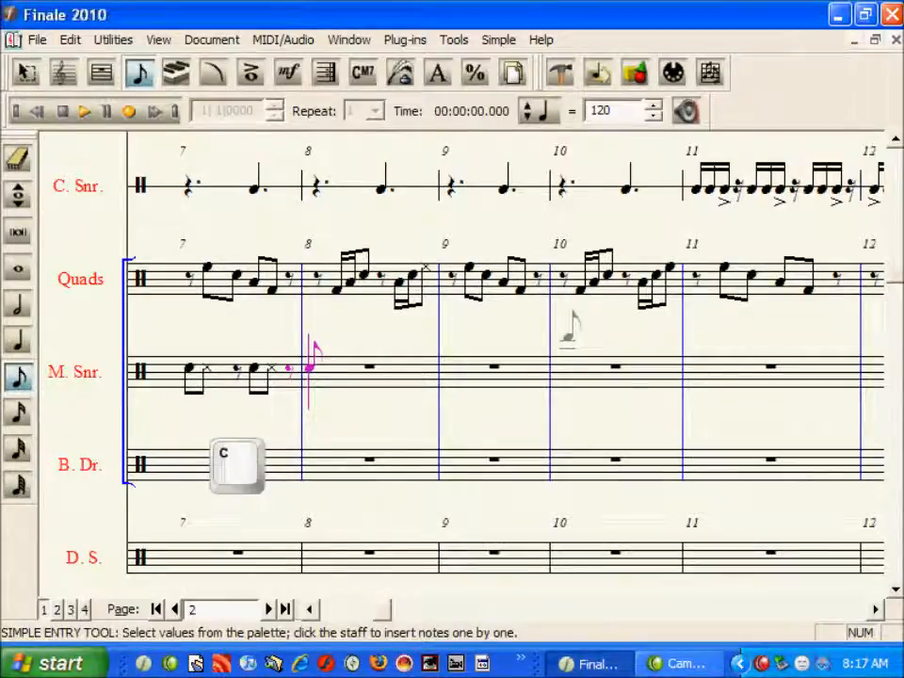
pyautogui.press('c')
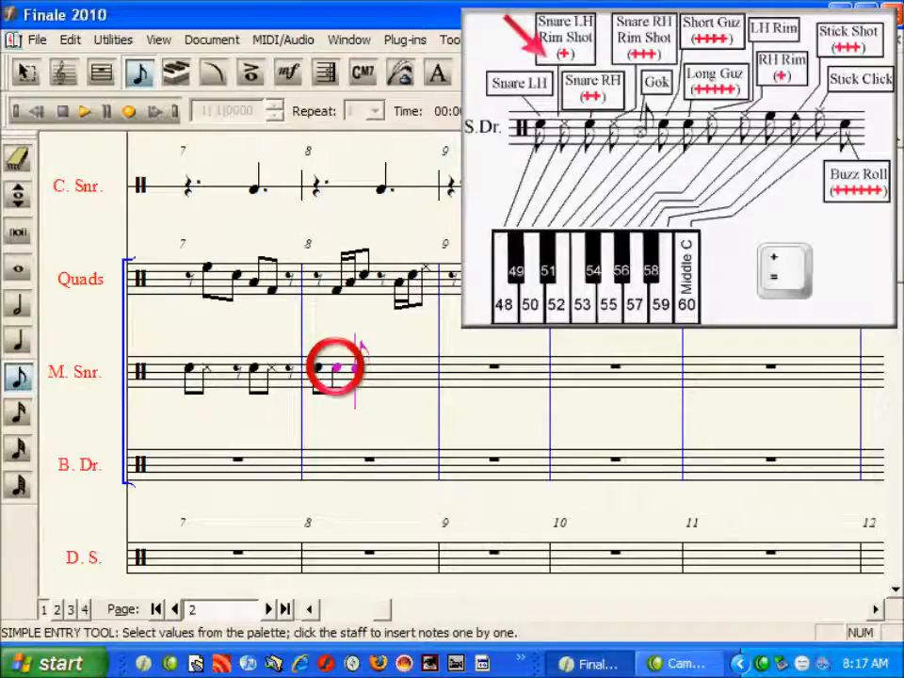
pyautogui.press('+')
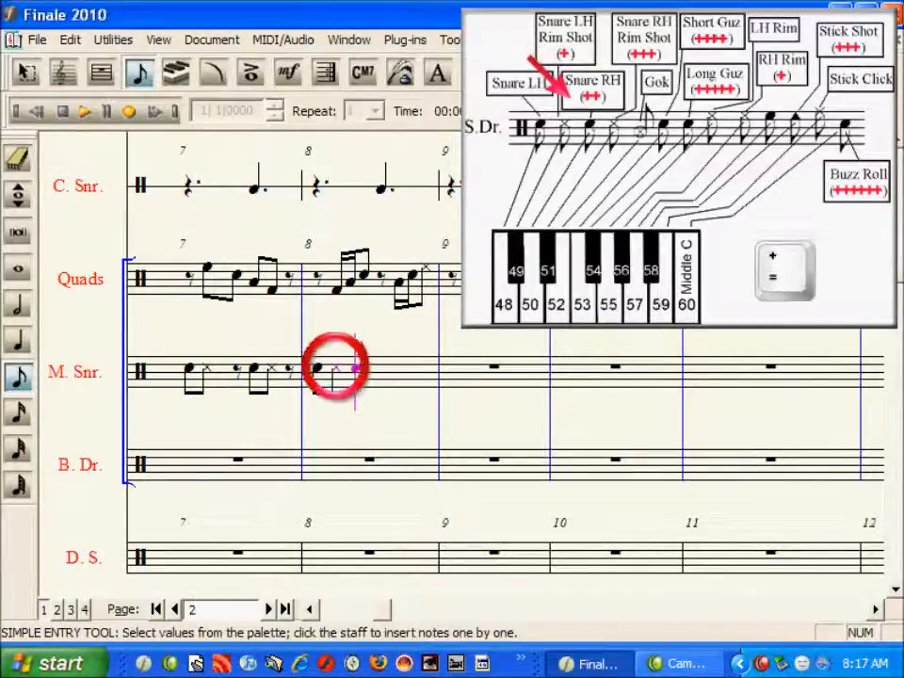
pyautogui.press('+')
pyautogui.press('+')
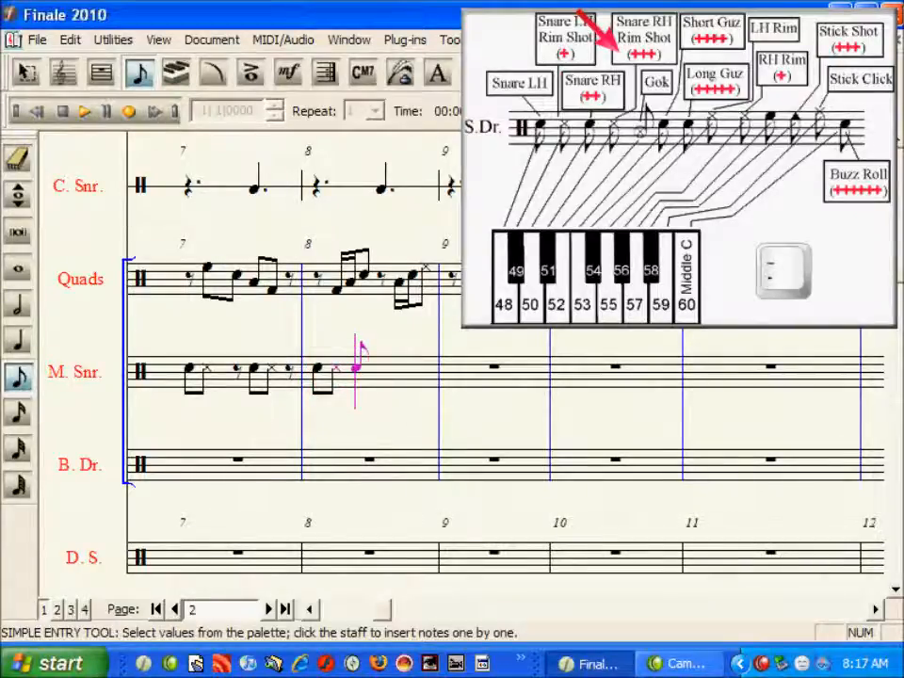
pyautogui.press('-')
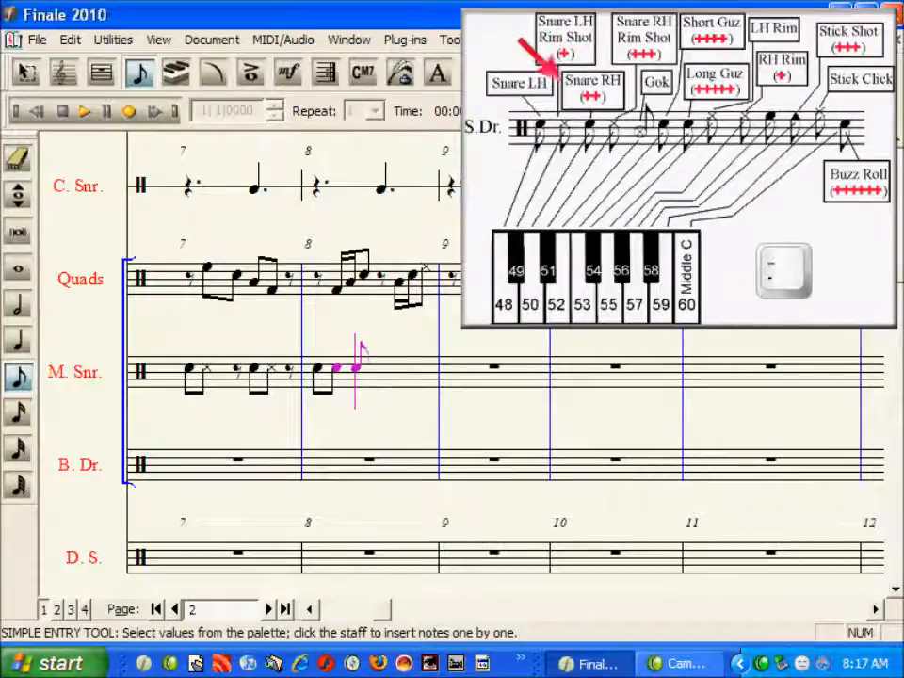
pyautogui.press('-')
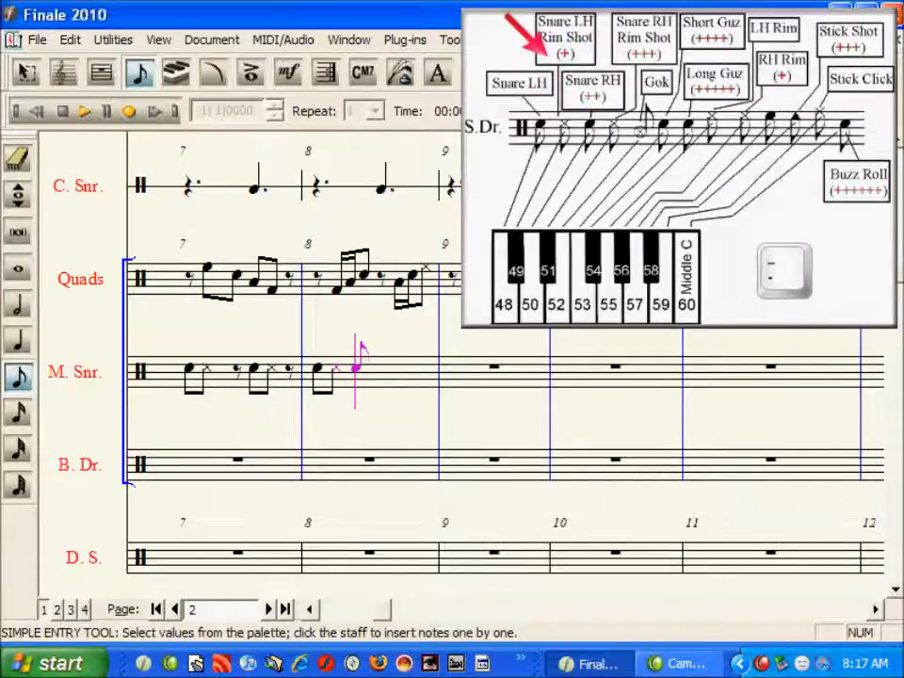
# - Enter more eighth notes and then sixteenth notes into measures 8 and 9 of the Marching Snare staff
pyautogui.press('Tab')
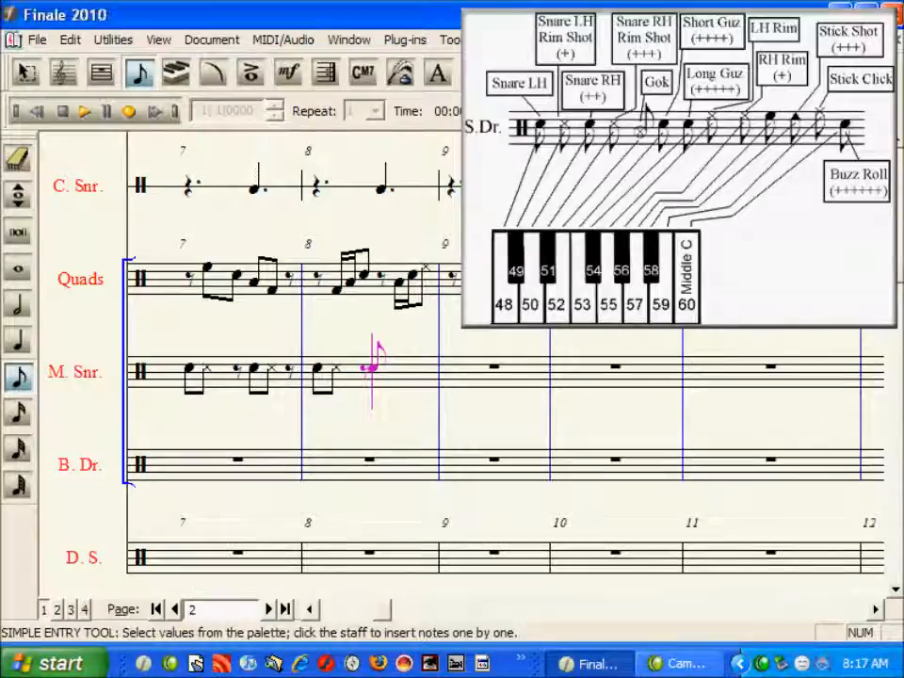
pyautogui.press('Return')
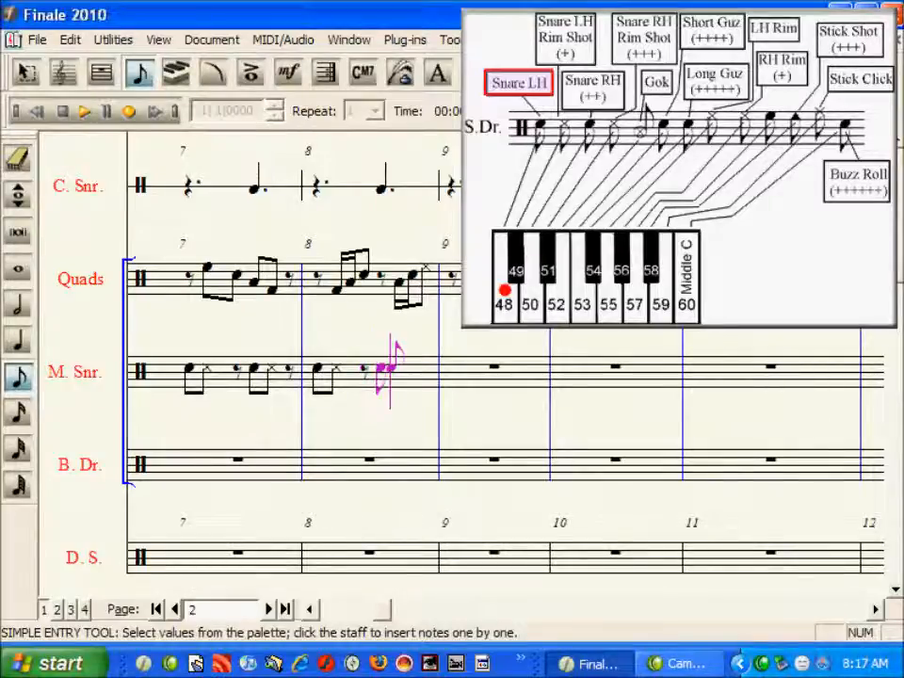
pyautogui.press('Return')
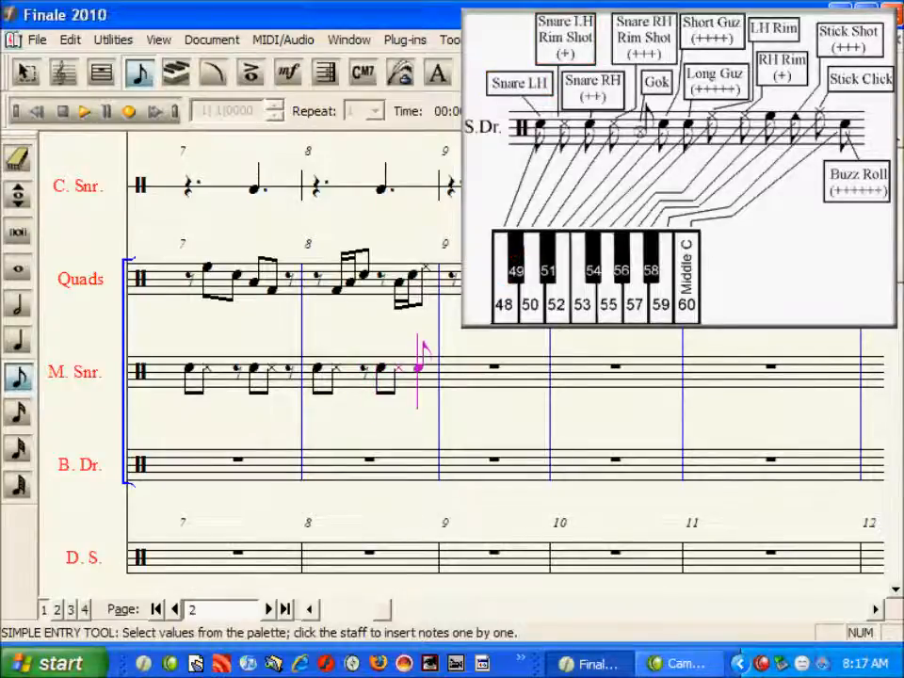
pyautogui.press('Tab')
pyautogui.press('3')
pyautogui.press('Return')
pyautogui.press('Return')
pyautogui.press('Return')
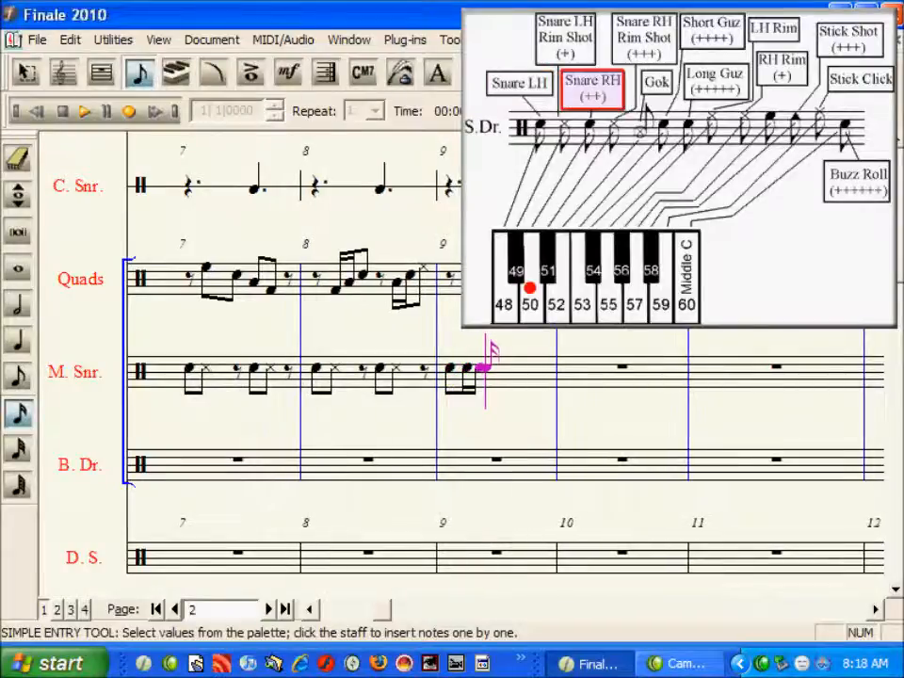
pyautogui.press('5')
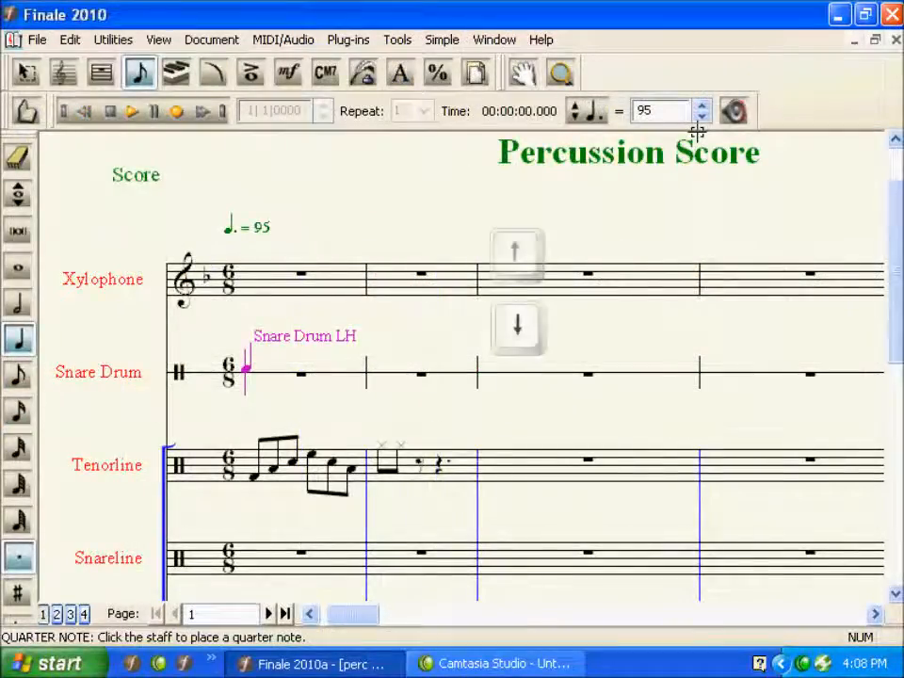
# - Step the entry caret on the Snare Drum staff through its note types, such as Snare Drum LH and Snare Cross Stick
pyautogui.press('Down')
pyautogui.press('Down')
pyautogui.press('Up')
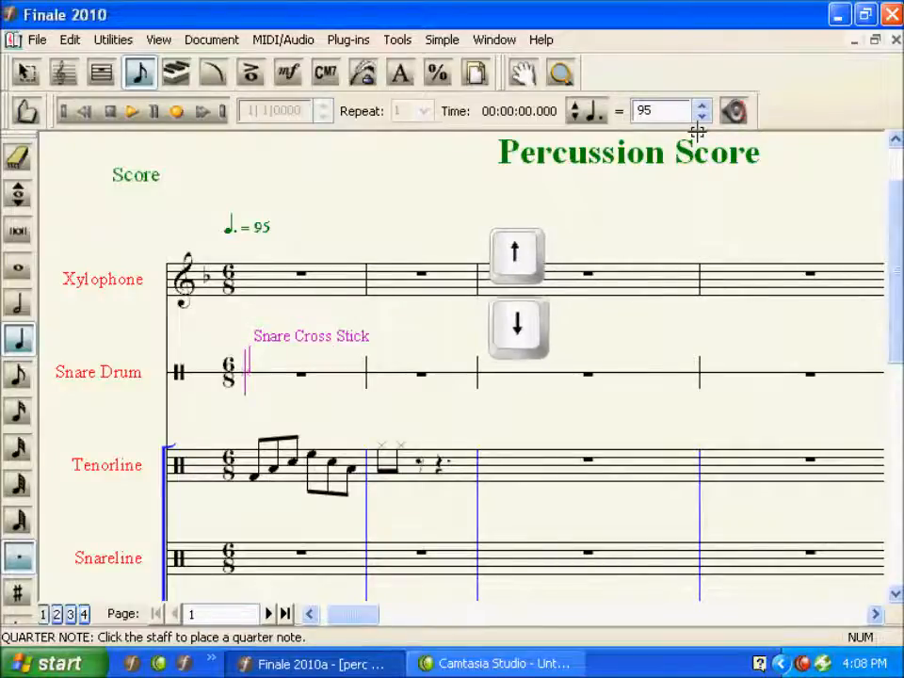
pyautogui.press('Up')
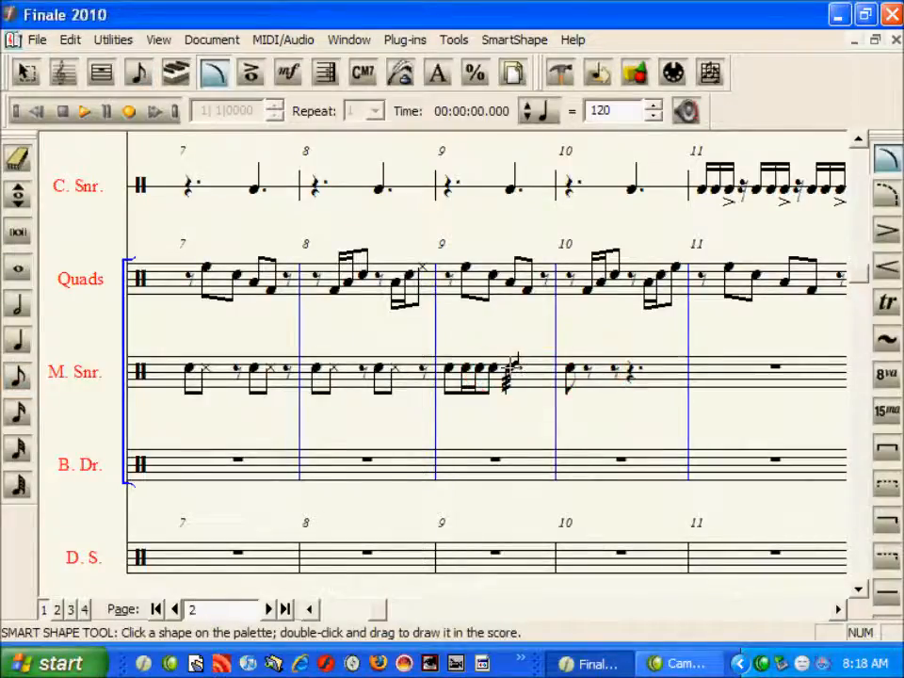
# - Turn off Use Smart Word Extensions in the lyric options of Document Options
pyautogui.doubleClick(509, 368)
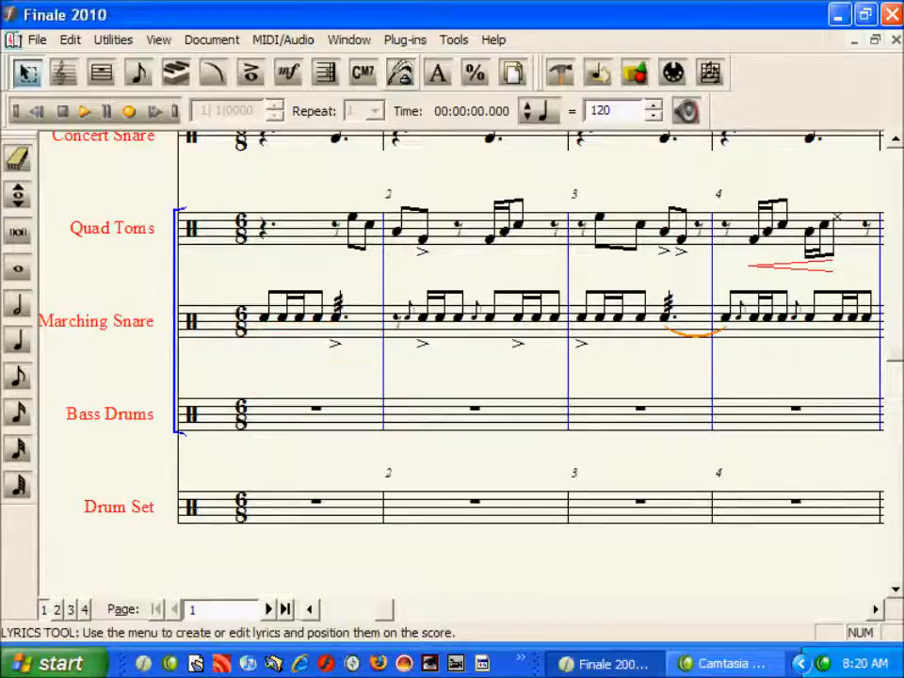
pyautogui.click(401, 75)
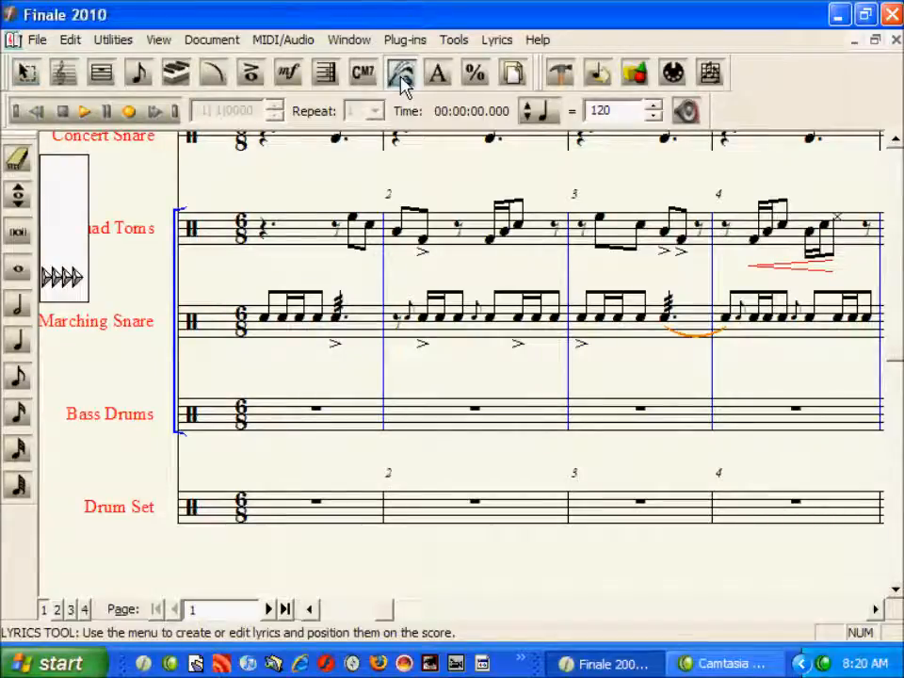
pyautogui.click(493, 42)
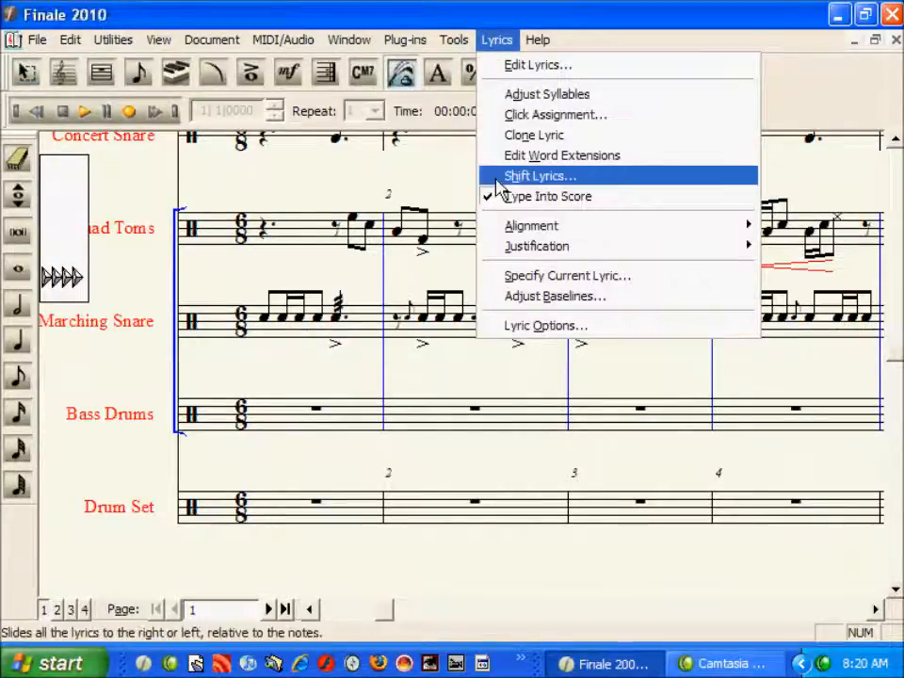
pyautogui.click(496, 330)
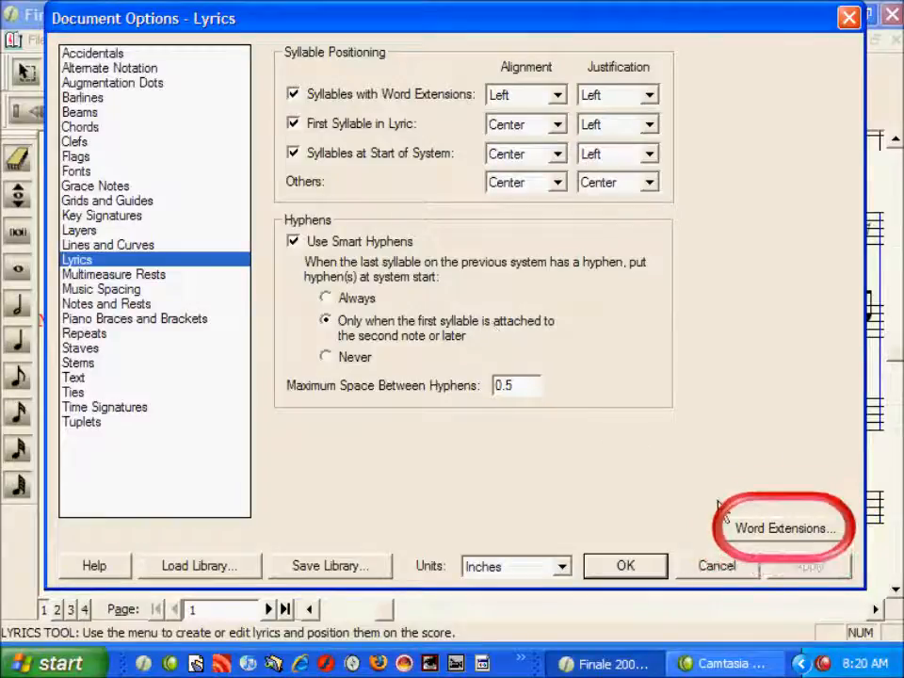
pyautogui.click(750, 530)
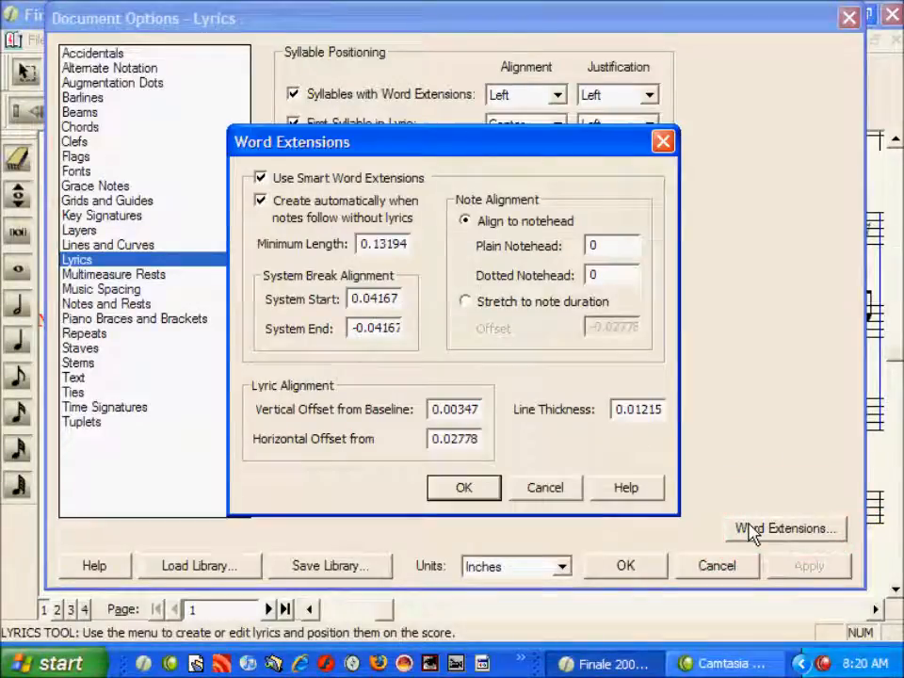
pyautogui.click(411, 187)
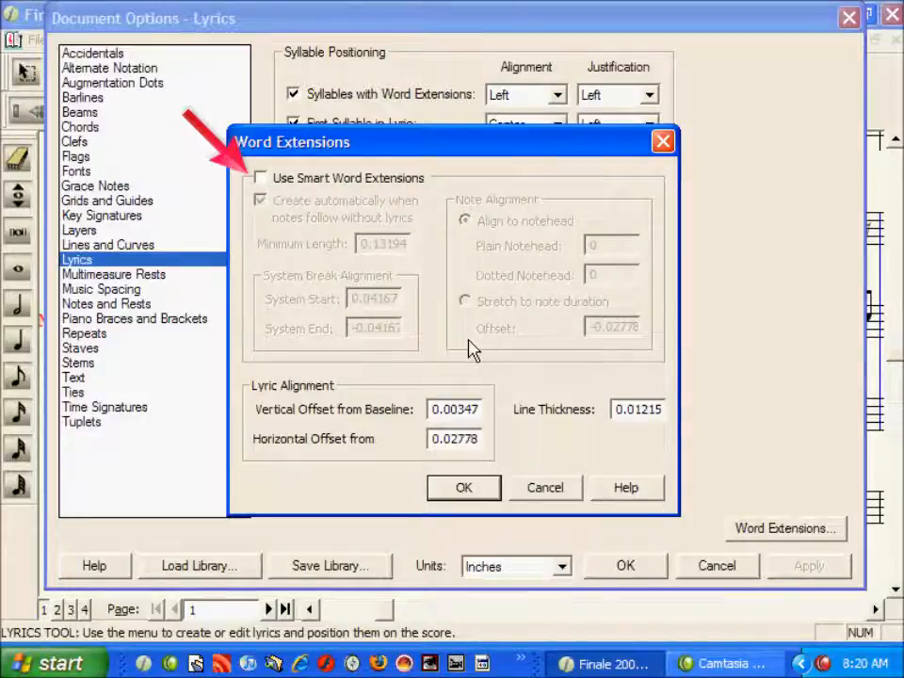
pyautogui.click(489, 491)
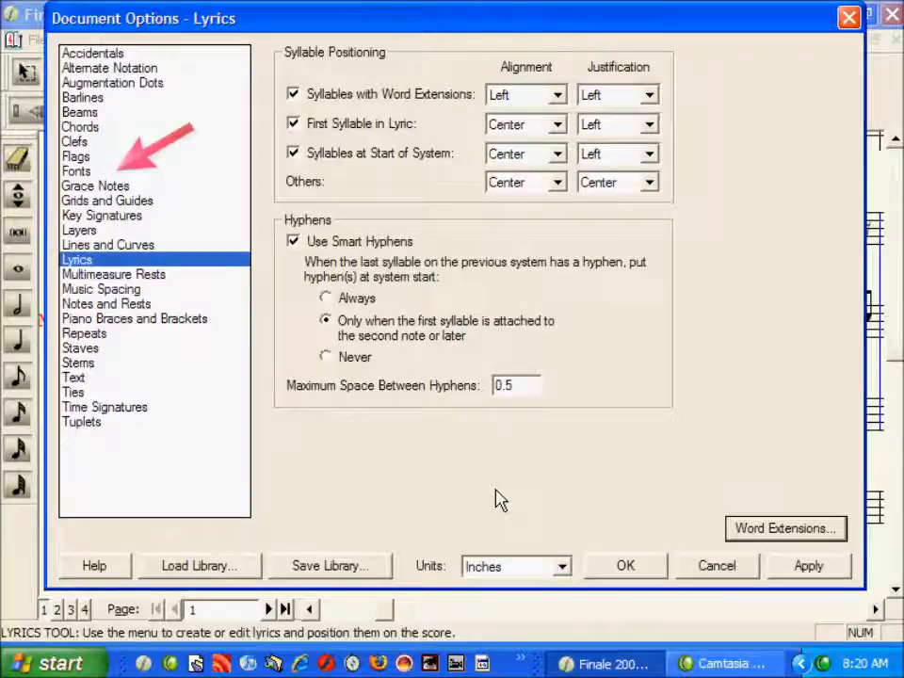
# - Set the lyrics font to Arial 10 in the document font options and apply
pyautogui.click(105, 173)
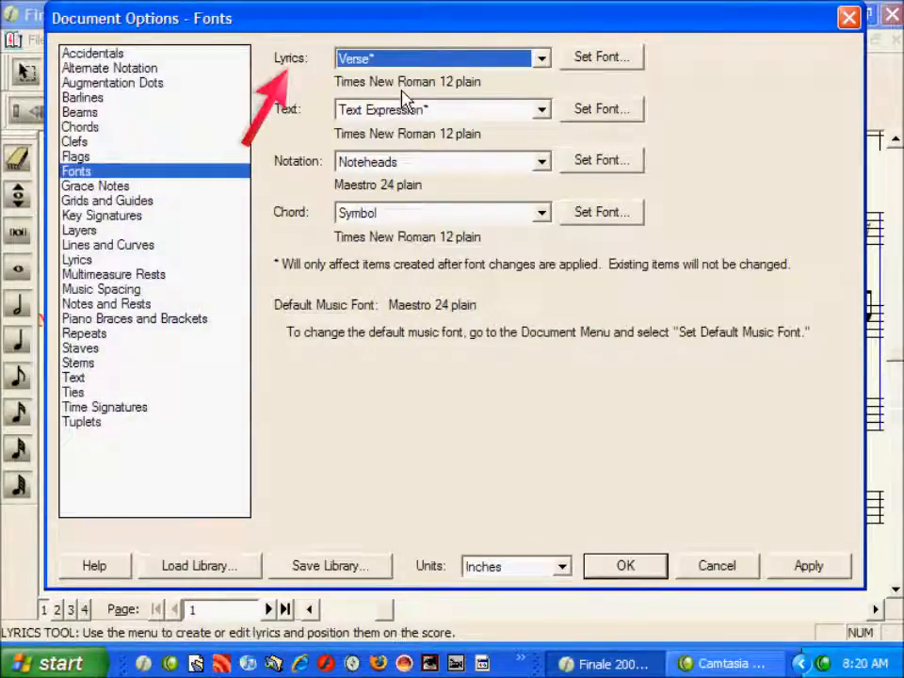
pyautogui.click(578, 66)
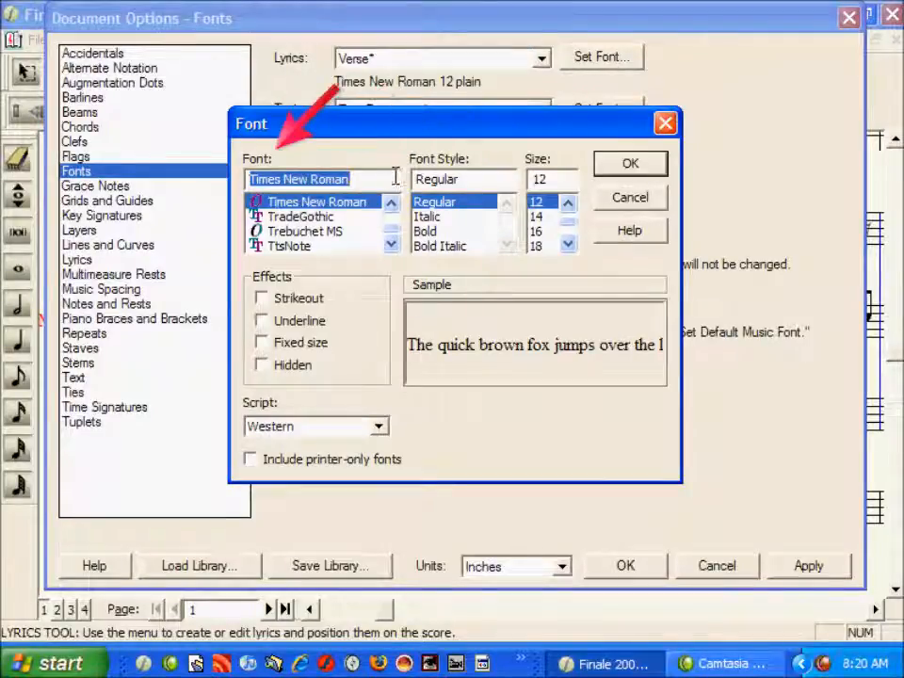
pyautogui.write('ar')
pyautogui.click(329, 201)
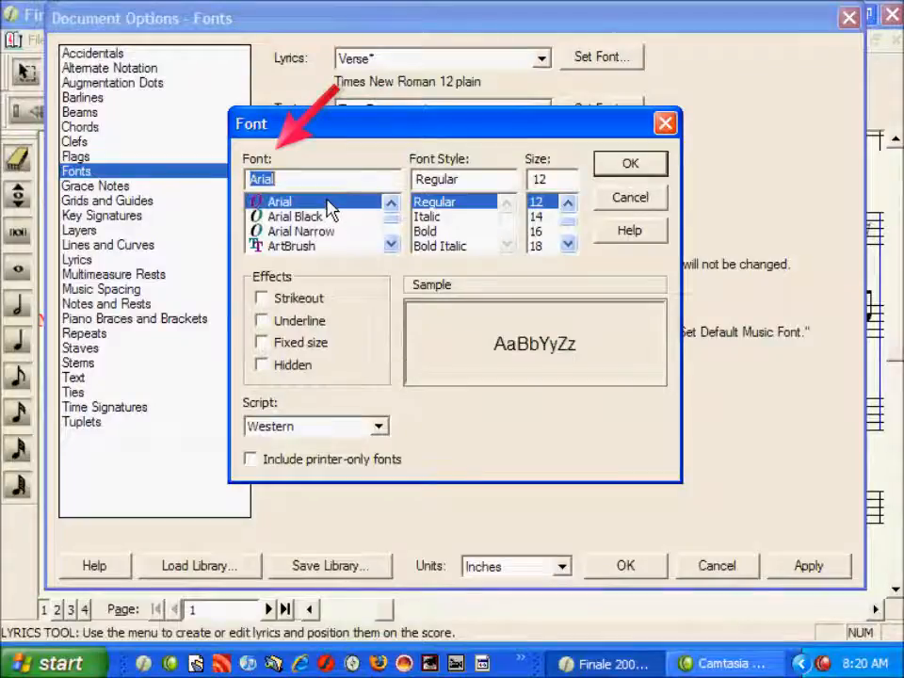
pyautogui.click(566, 203)
pyautogui.click(567, 203)
pyautogui.click(545, 201)
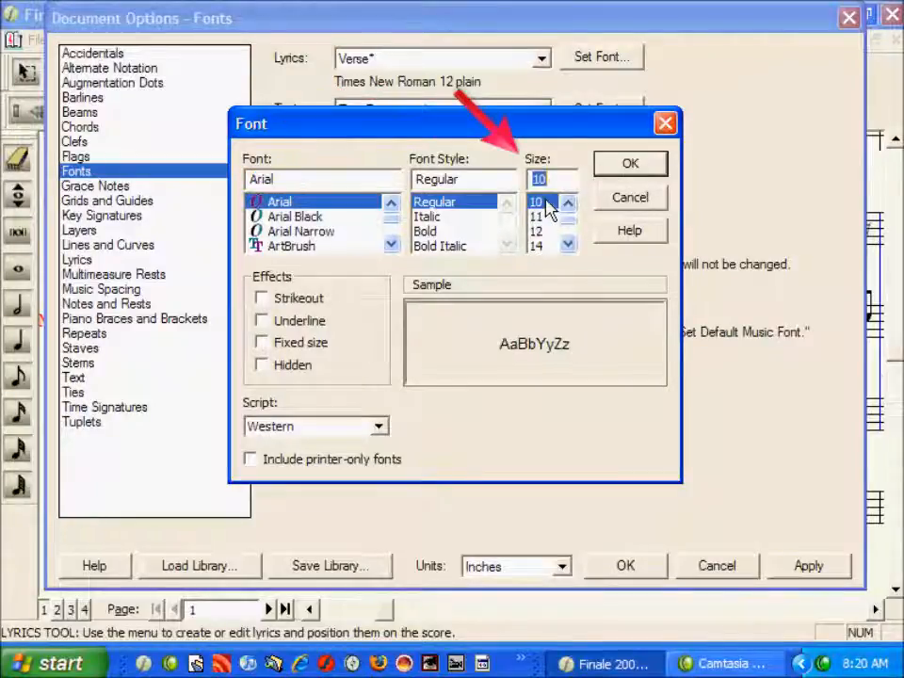
pyautogui.click(626, 165)
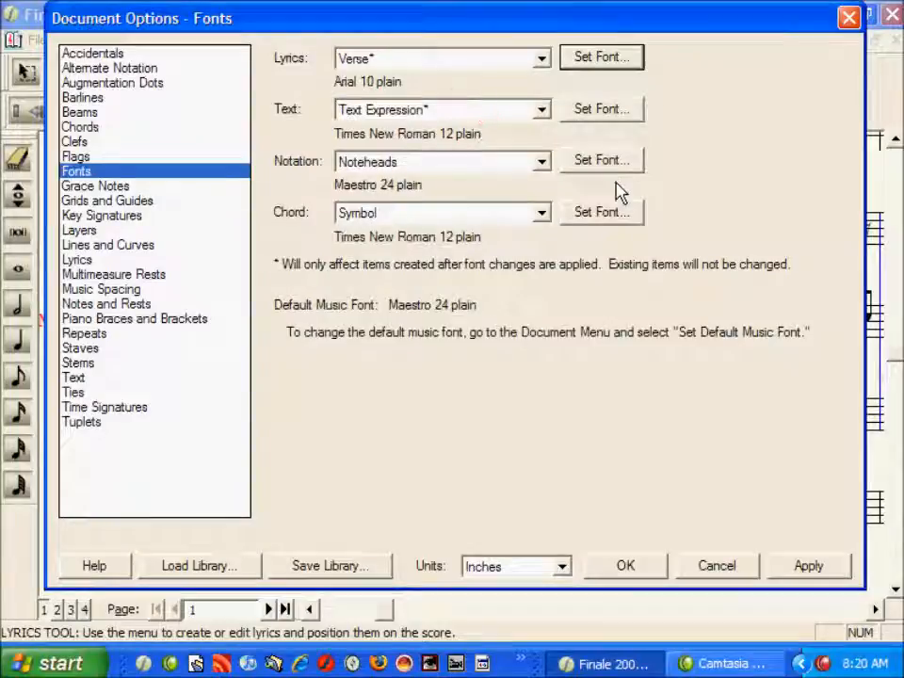
pyautogui.click(623, 570)
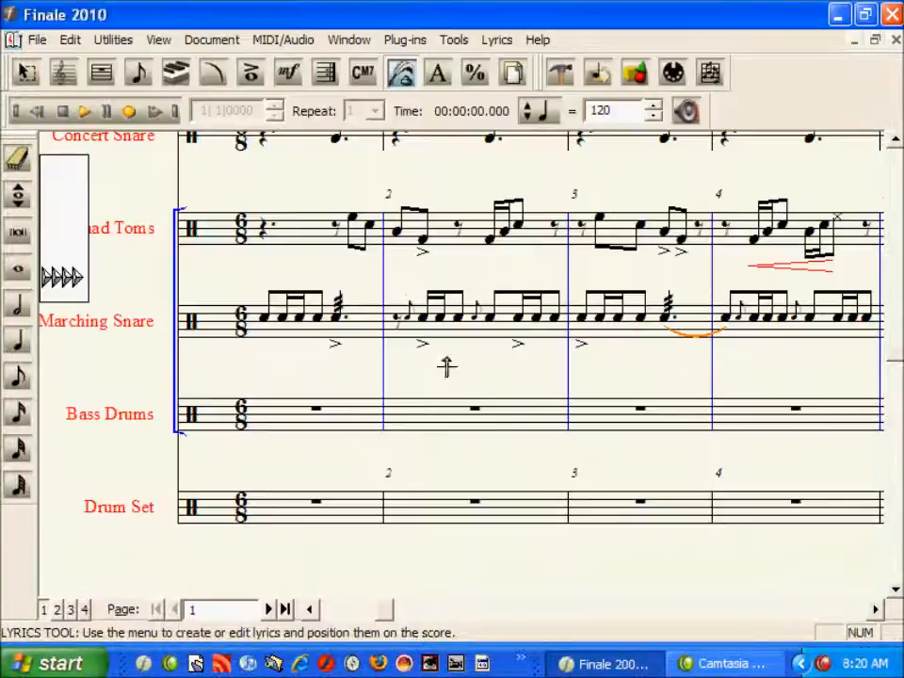
# - Type the sticking L R L L as lyrics under the first Marching Snare notes
pyautogui.click(280, 316)
pyautogui.write('L R L L')
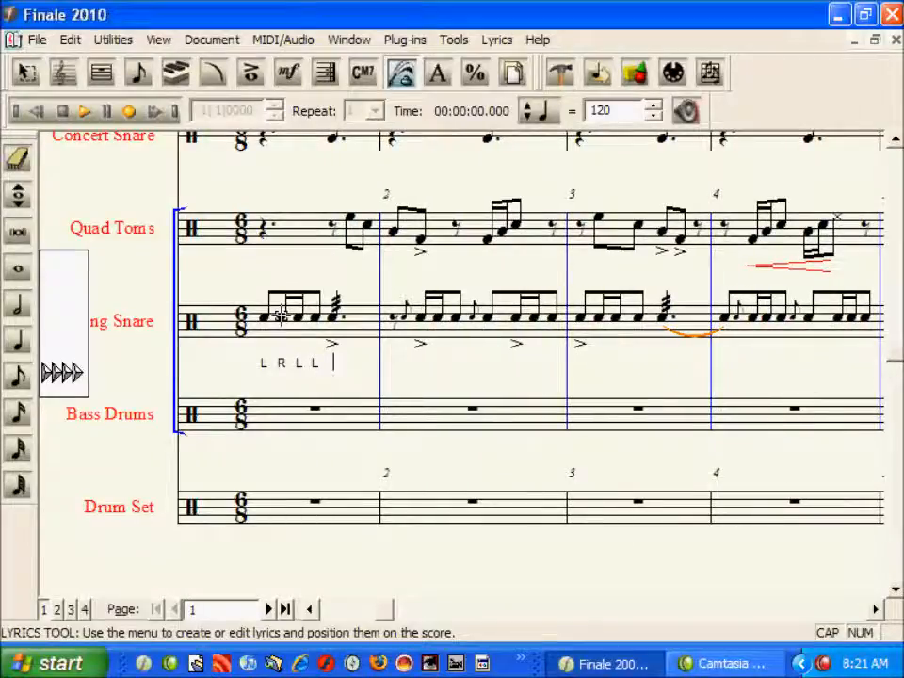